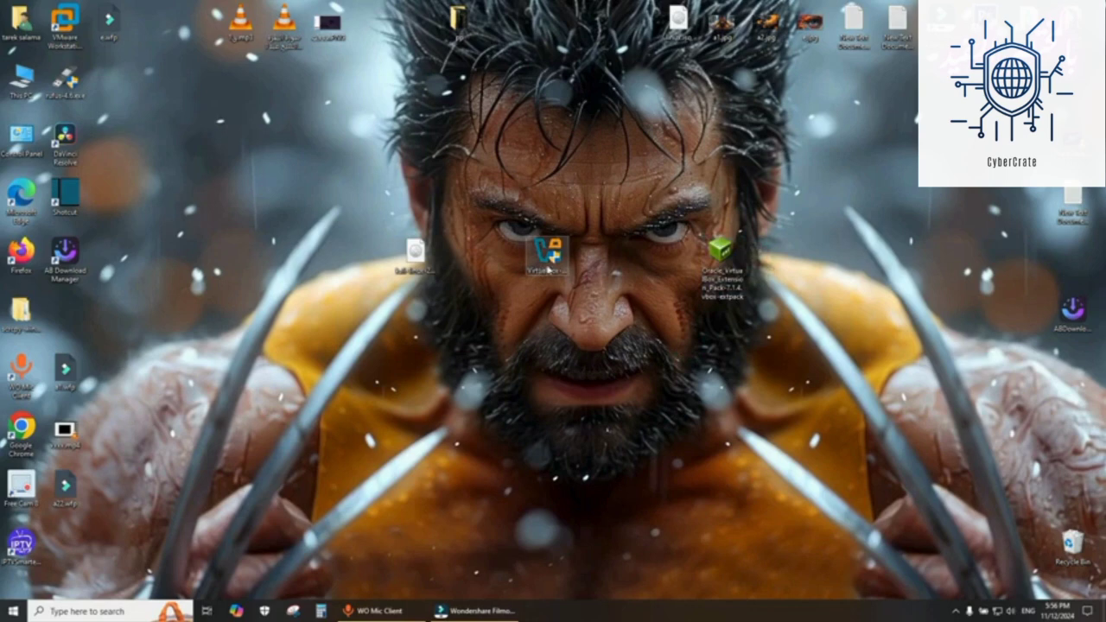
- Launch the VirtualBox installer and accept the license agreement
{"action": "double_click", "coordinate": [547, 259]}
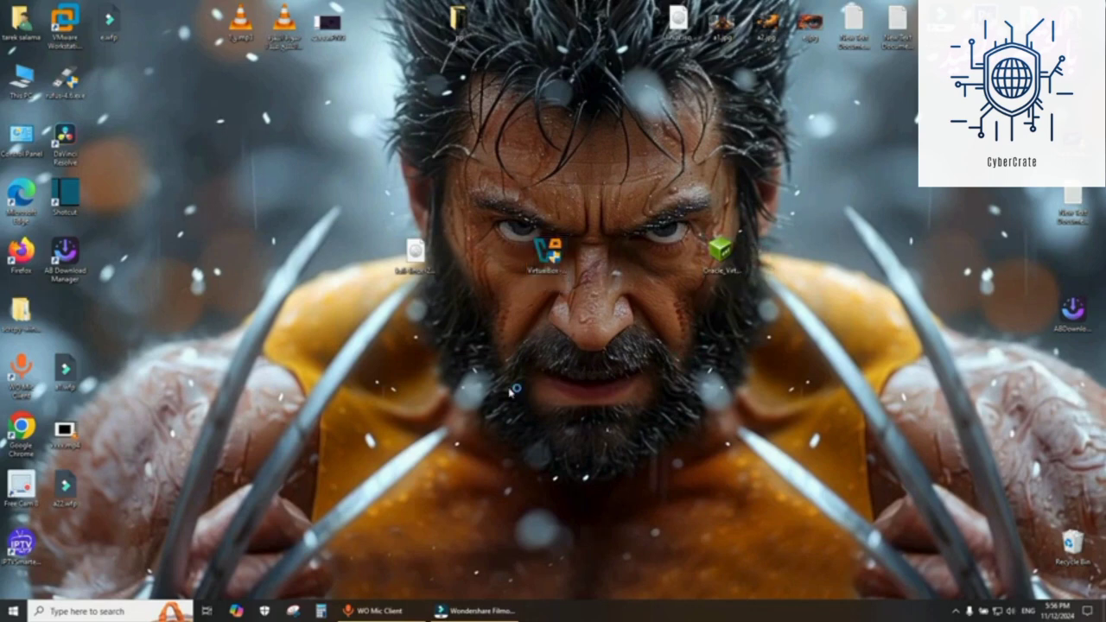
{"action": "left_click", "coordinate": [608, 395]}
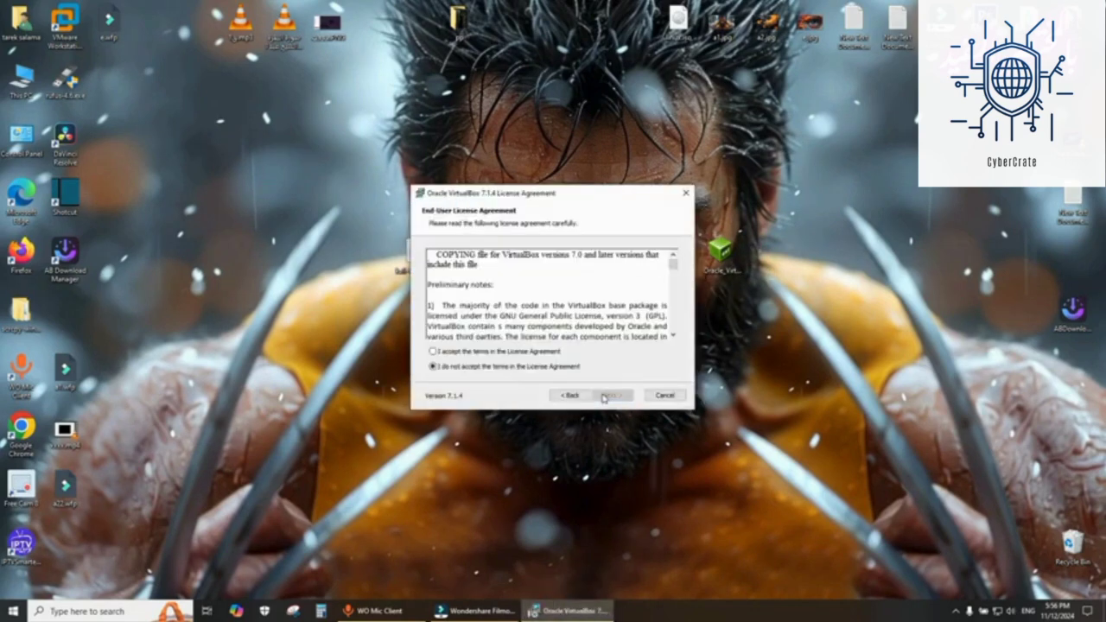
{"action": "left_click", "coordinate": [531, 353]}
{"action": "left_click", "coordinate": [610, 395]}
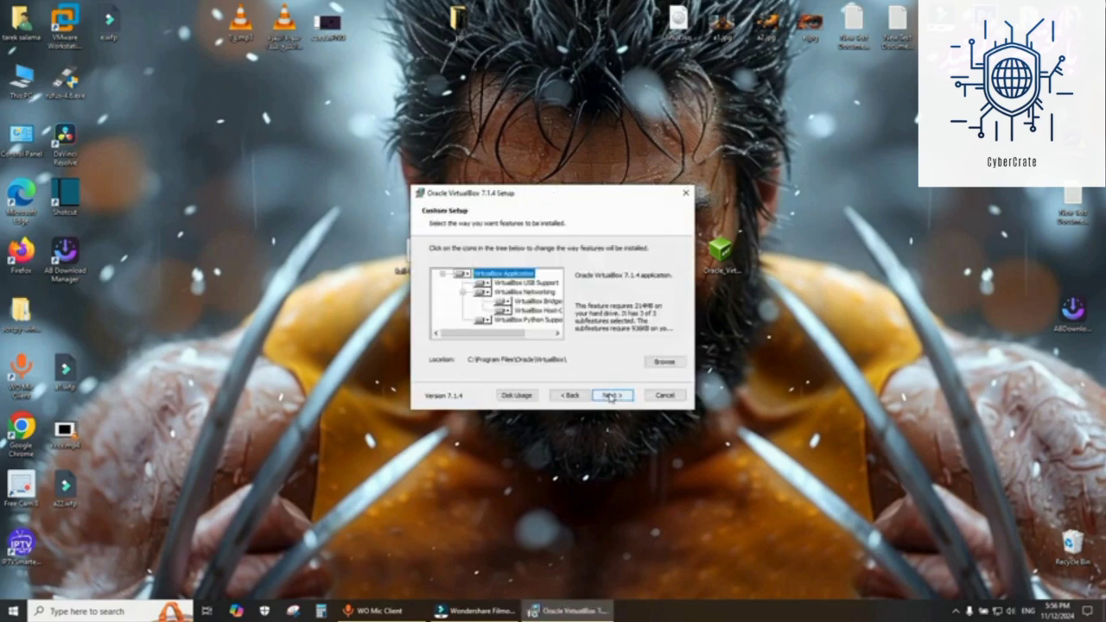
- Change the installation location to a folder on drive E:
{"action": "left_click", "coordinate": [665, 363]}
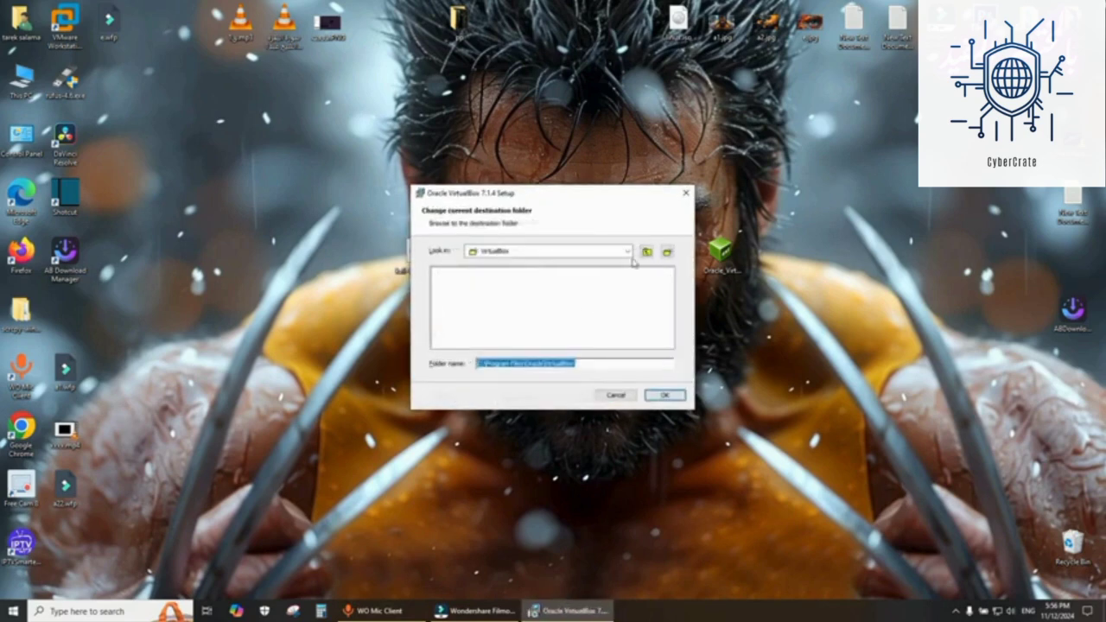
{"action": "left_click", "coordinate": [628, 251]}
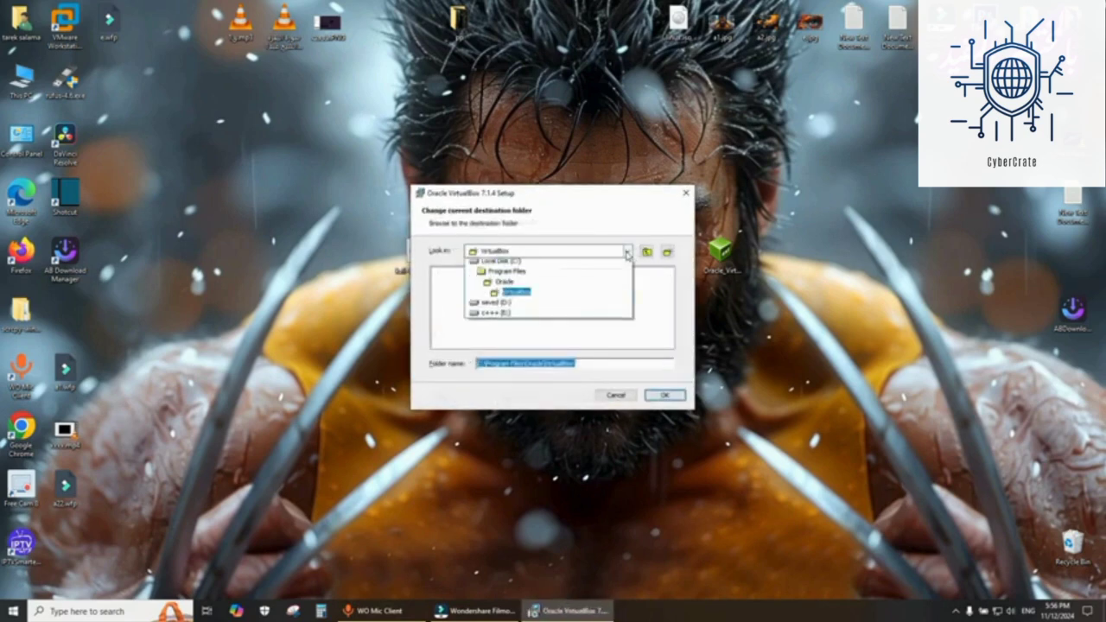
{"action": "left_click", "coordinate": [498, 316]}
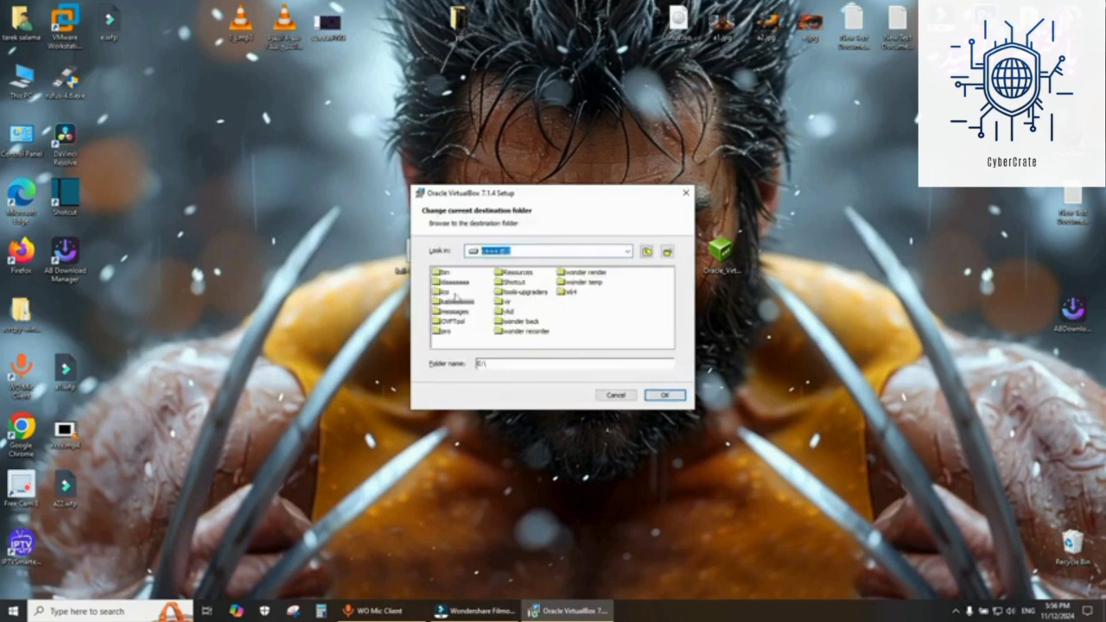
{"action": "left_click", "coordinate": [506, 301]}
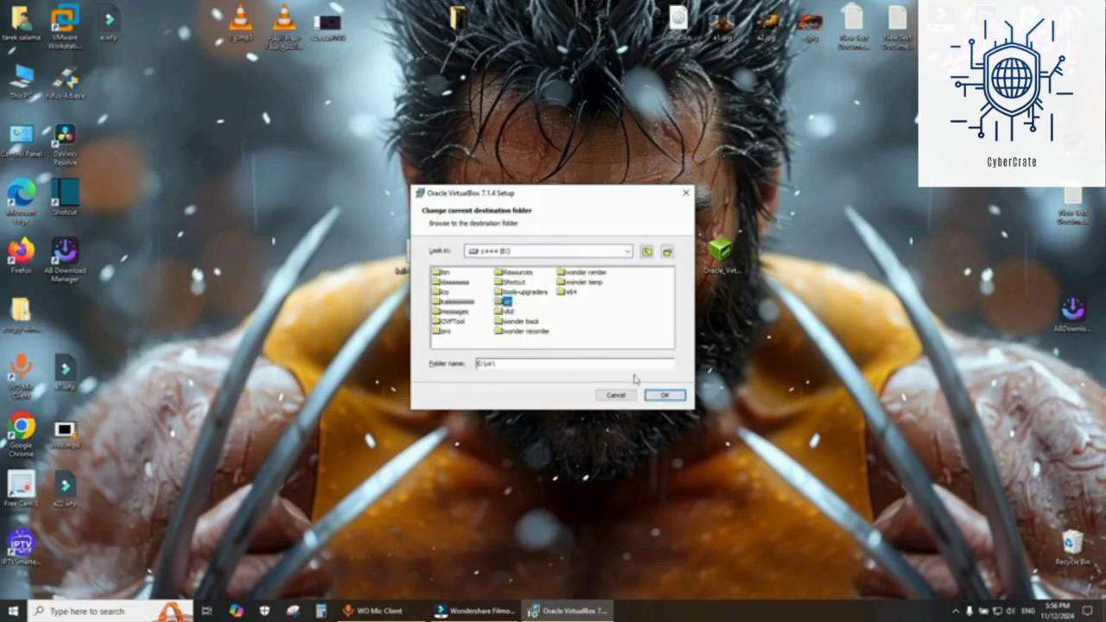
{"action": "left_click", "coordinate": [662, 396]}
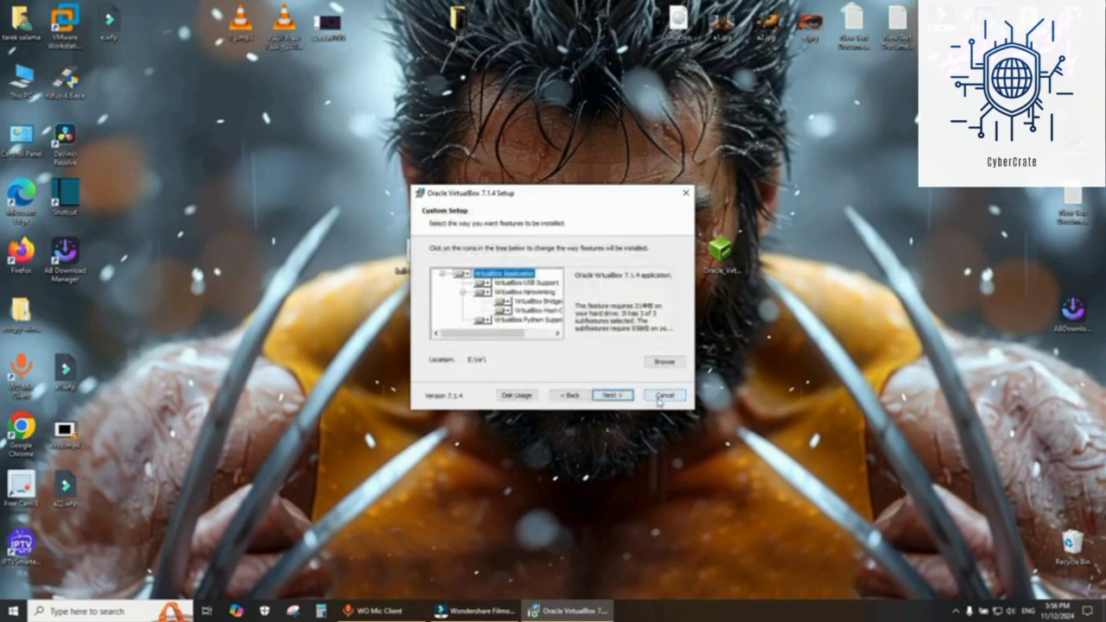
- Accept the network interfaces warning, install VirtualBox 7.1.4, and finish the setup wizard
{"action": "left_click", "coordinate": [613, 395]}
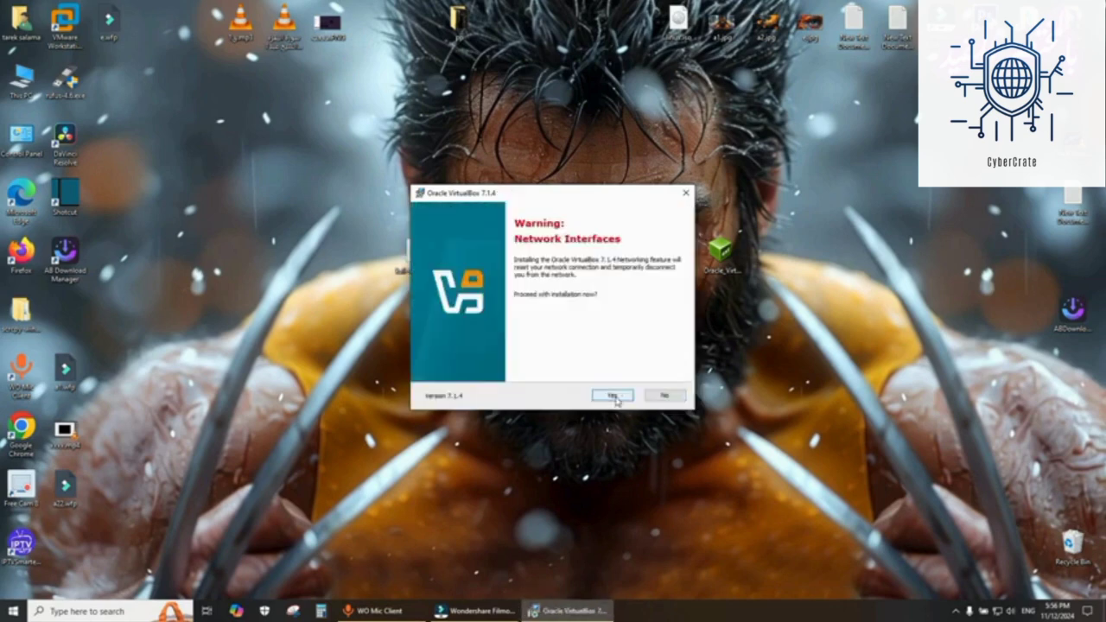
{"action": "left_click", "coordinate": [613, 395]}
{"action": "left_click", "coordinate": [613, 395]}
{"action": "left_click", "coordinate": [613, 395]}
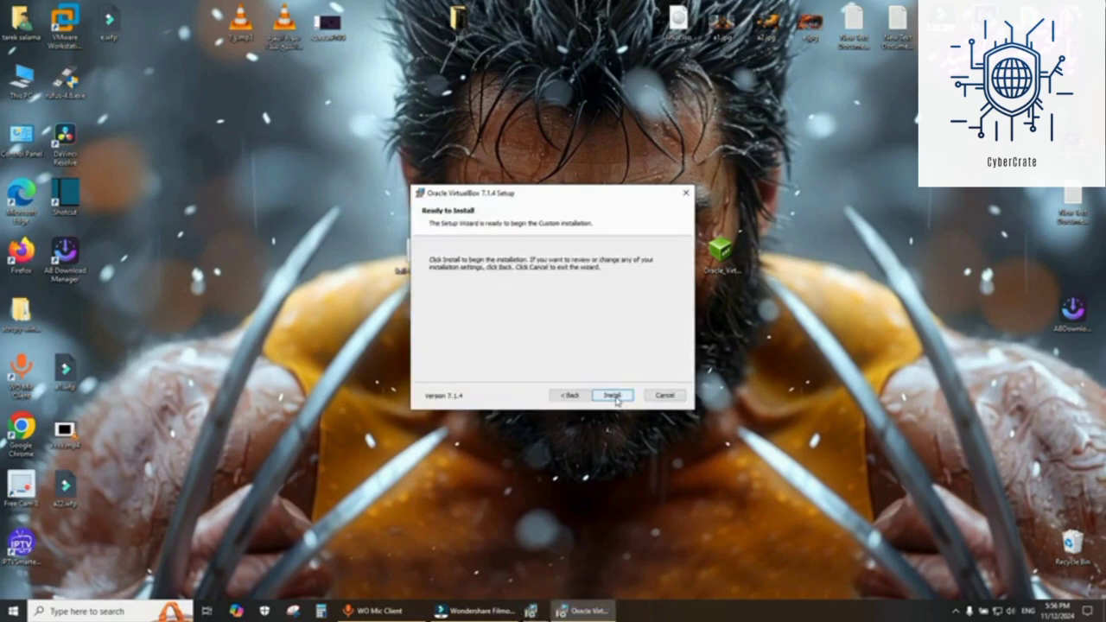
{"action": "left_click", "coordinate": [613, 395]}
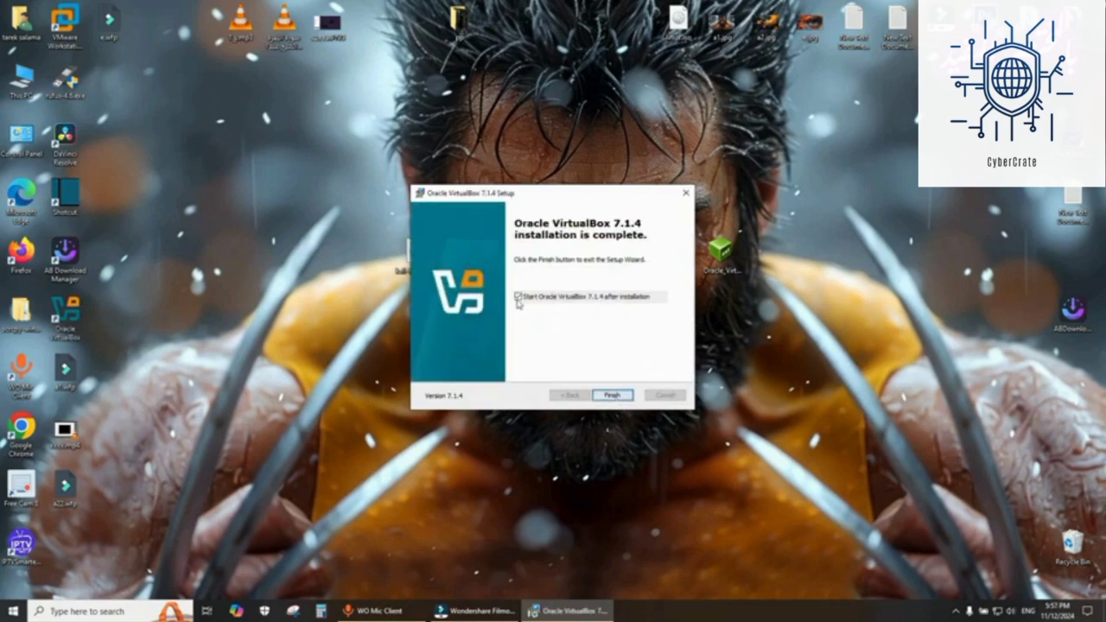
{"action": "left_click", "coordinate": [612, 395]}
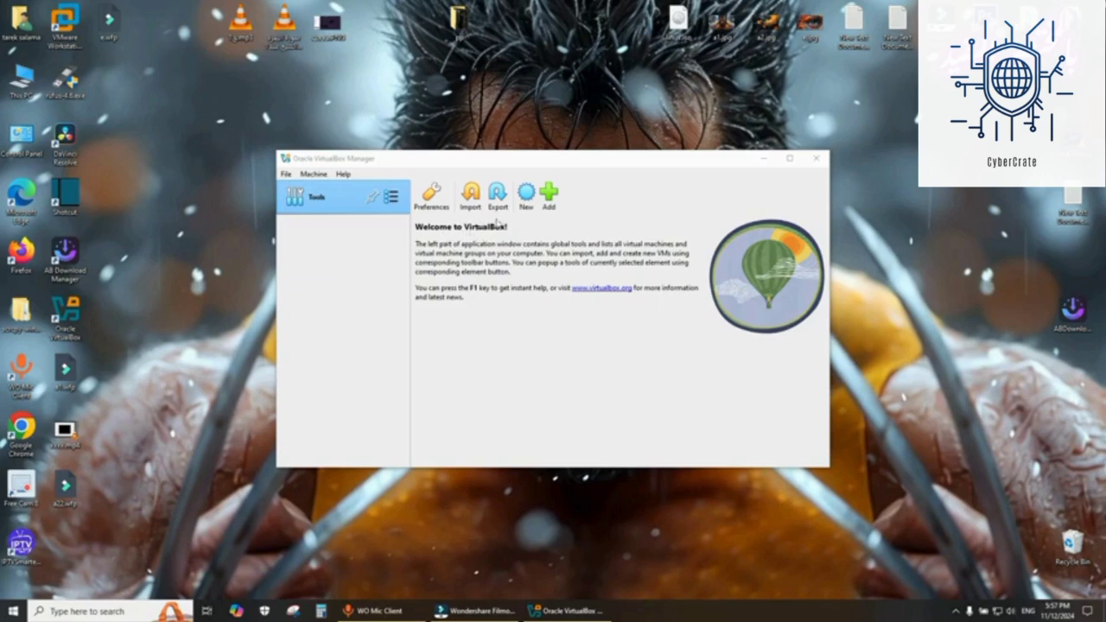
- Start a new virtual machine named kali with type Linux, subtype Debian, version Debian (64-bit)
{"action": "left_click", "coordinate": [519, 208]}
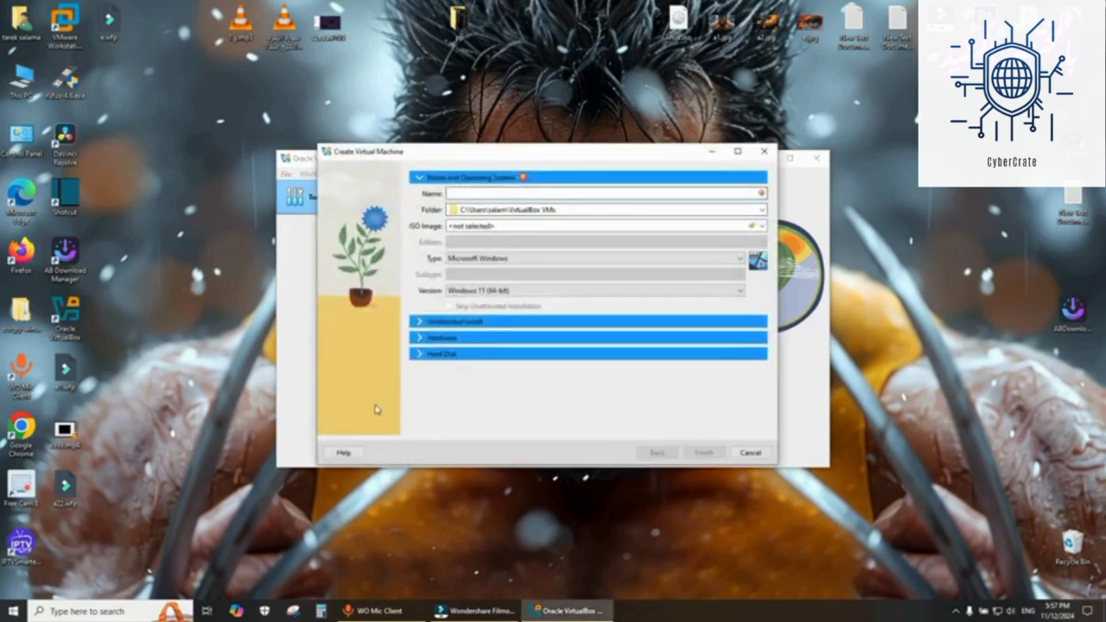
{"action": "type", "text": "kali"}
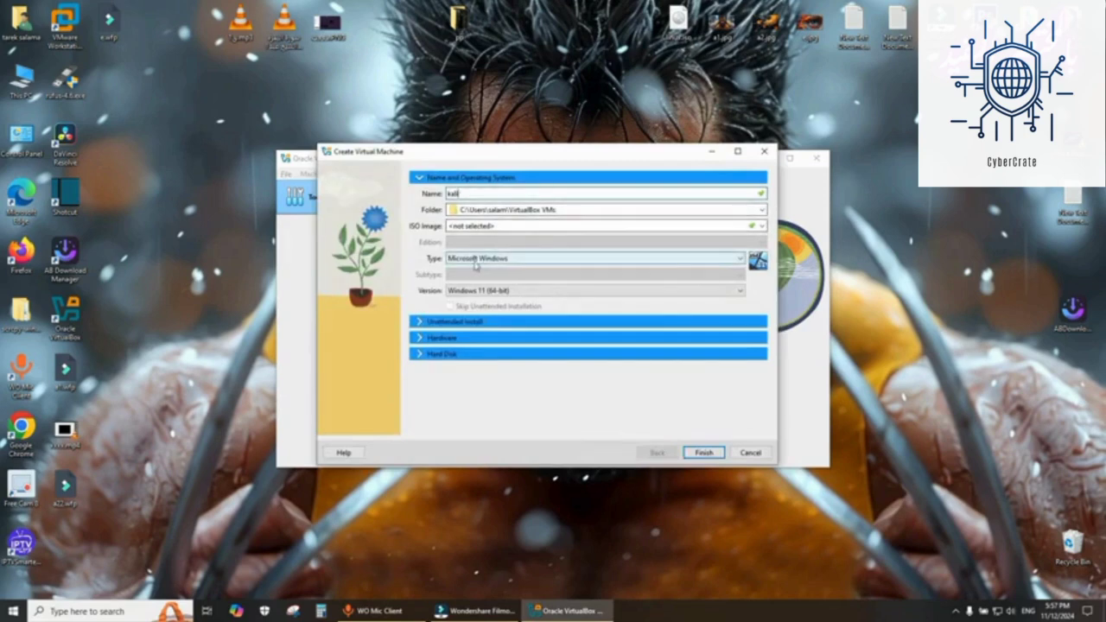
{"action": "left_click", "coordinate": [513, 260]}
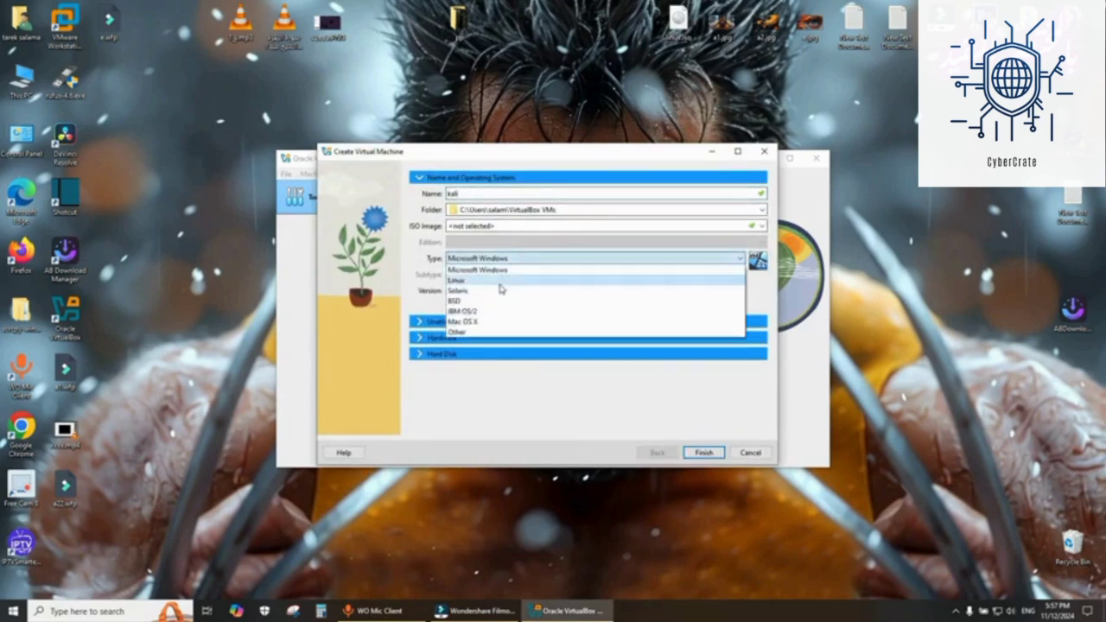
{"action": "left_click", "coordinate": [501, 280]}
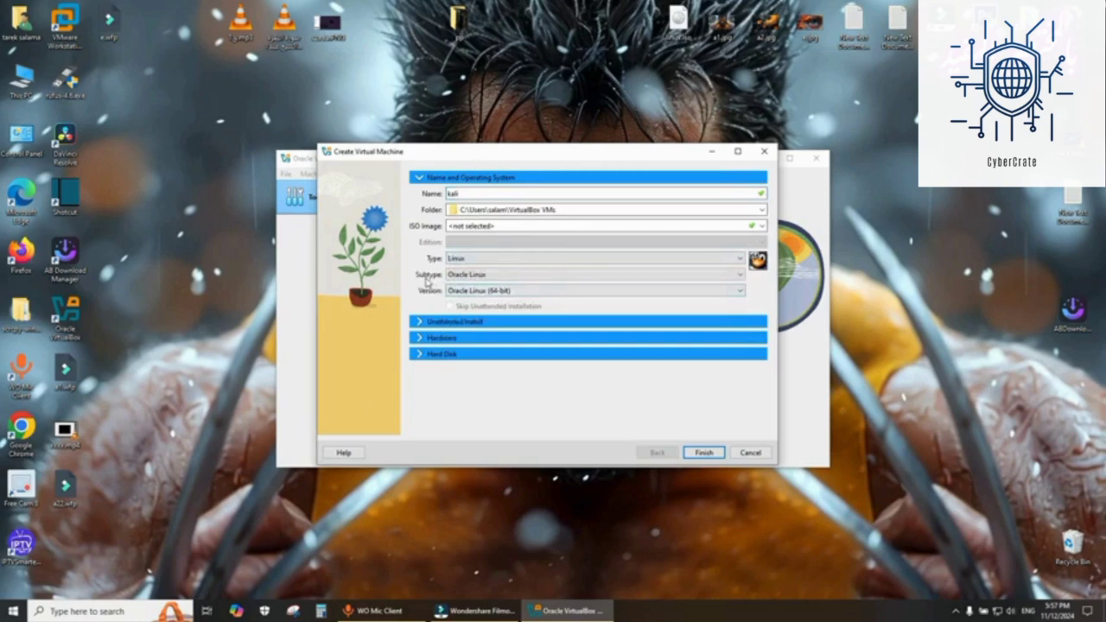
{"action": "left_click", "coordinate": [501, 275]}
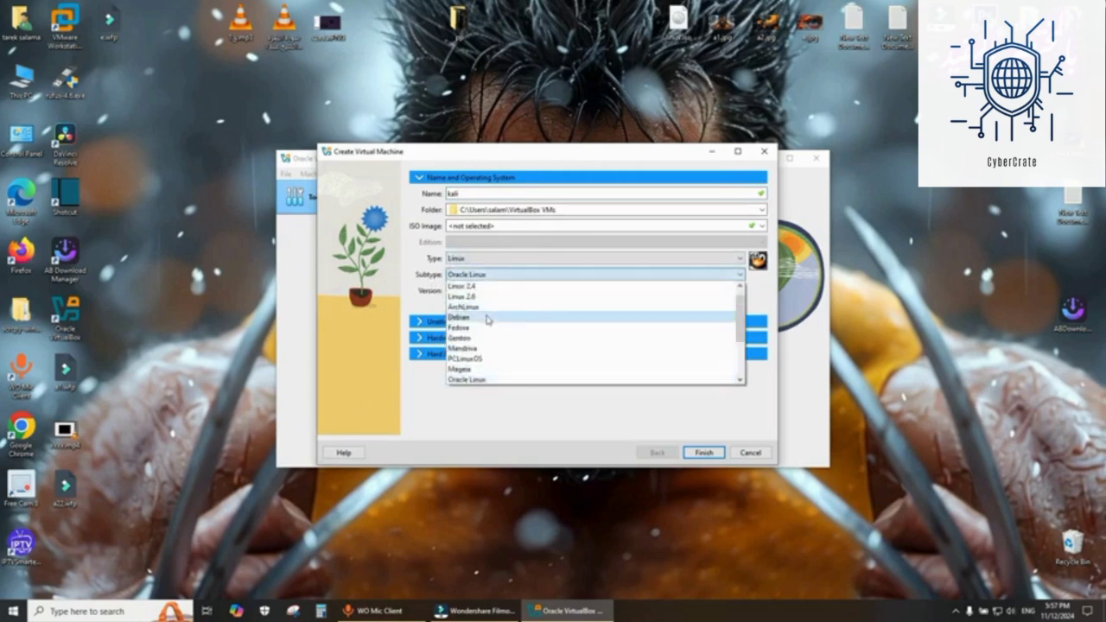
{"action": "left_click", "coordinate": [488, 319]}
{"action": "left_click", "coordinate": [494, 292]}
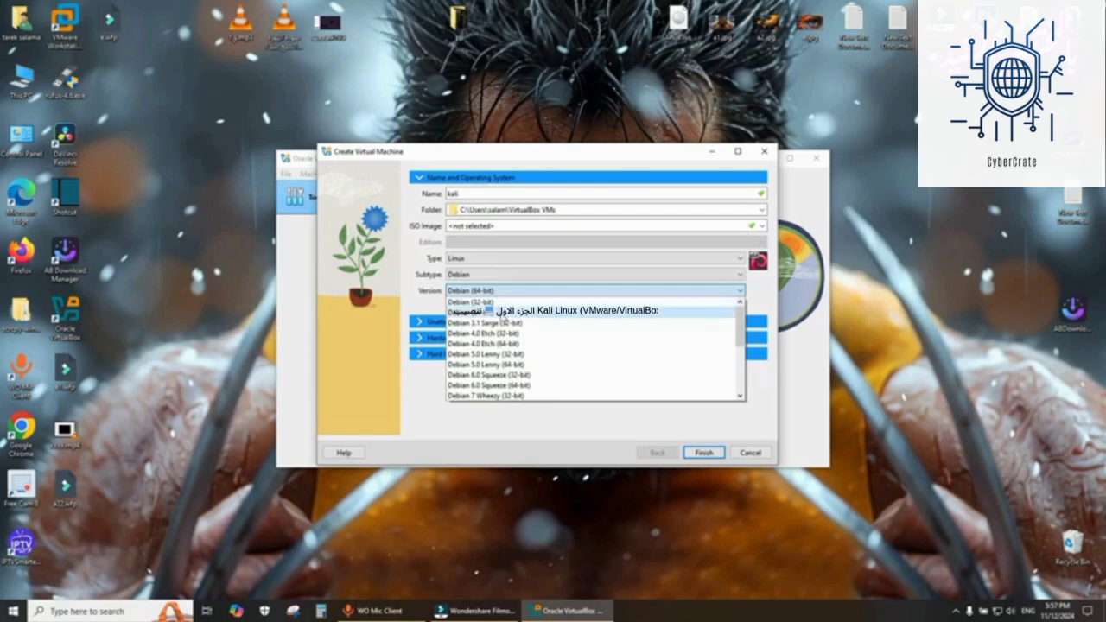
{"action": "left_click", "coordinate": [507, 312]}
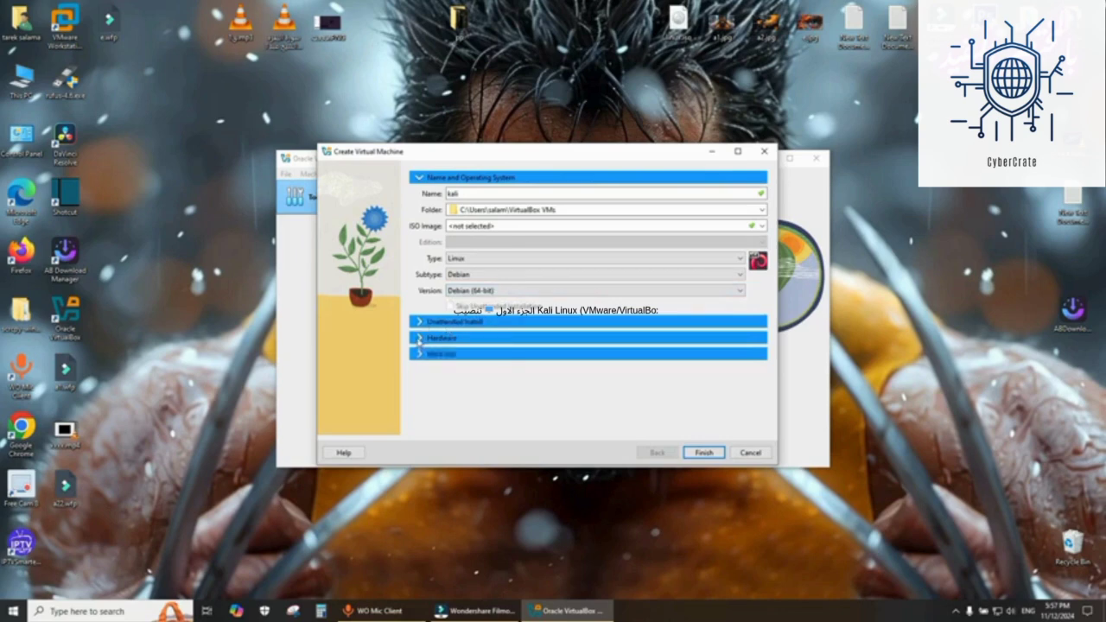
- Set the new machine's base memory to 8192 MB and adjust its processor count in Hardware
{"action": "left_click", "coordinate": [419, 339]}
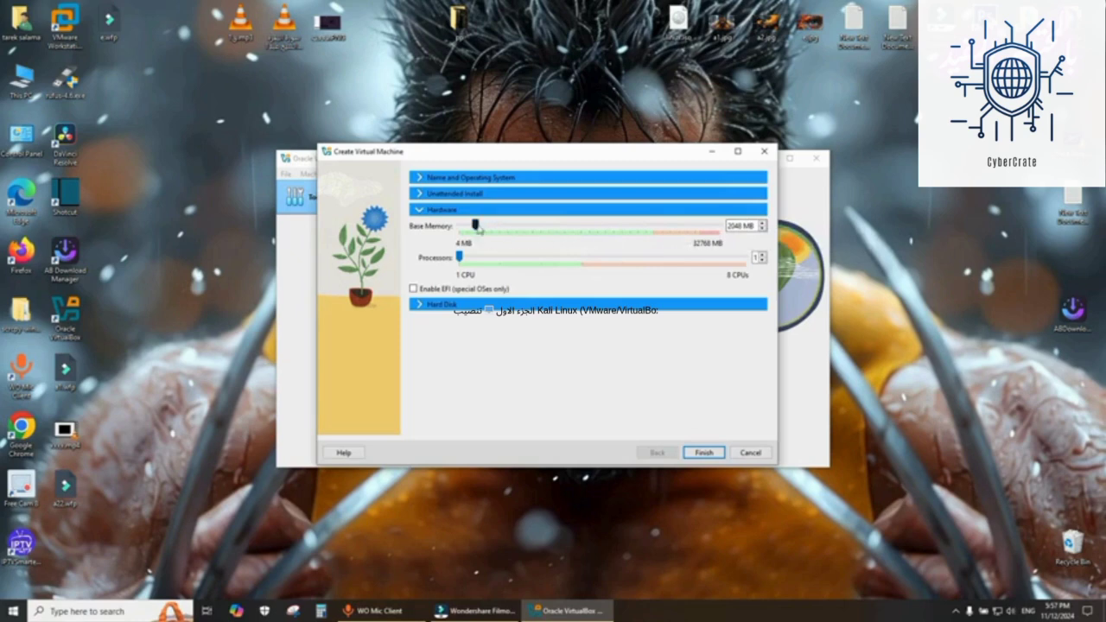
{"action": "left_click_drag", "start_coordinate": [475, 226], "coordinate": [522, 230]}
{"action": "mouse_move", "coordinate": [469, 261]}
{"action": "left_mouse_down"}
{"action": "mouse_move", "coordinate": [534, 263]}
{"action": "mouse_move", "coordinate": [459, 262]}
{"action": "left_mouse_up"}
- Keep the default 20 GB virtual hard disk and finish creating the VM
{"action": "left_click", "coordinate": [422, 306]}
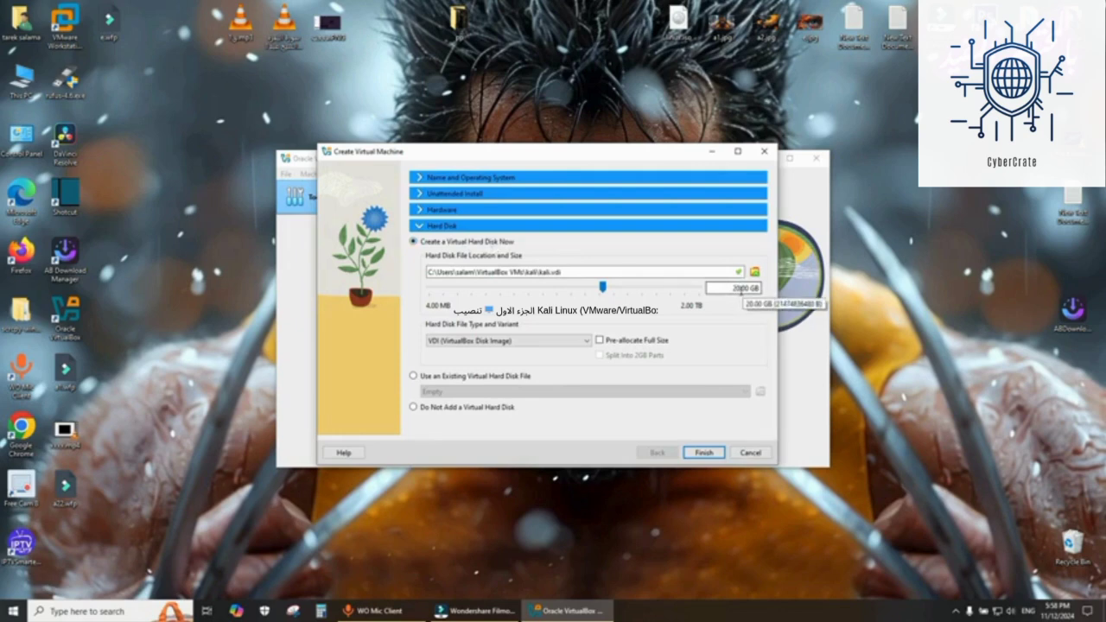
{"action": "left_click", "coordinate": [703, 452]}
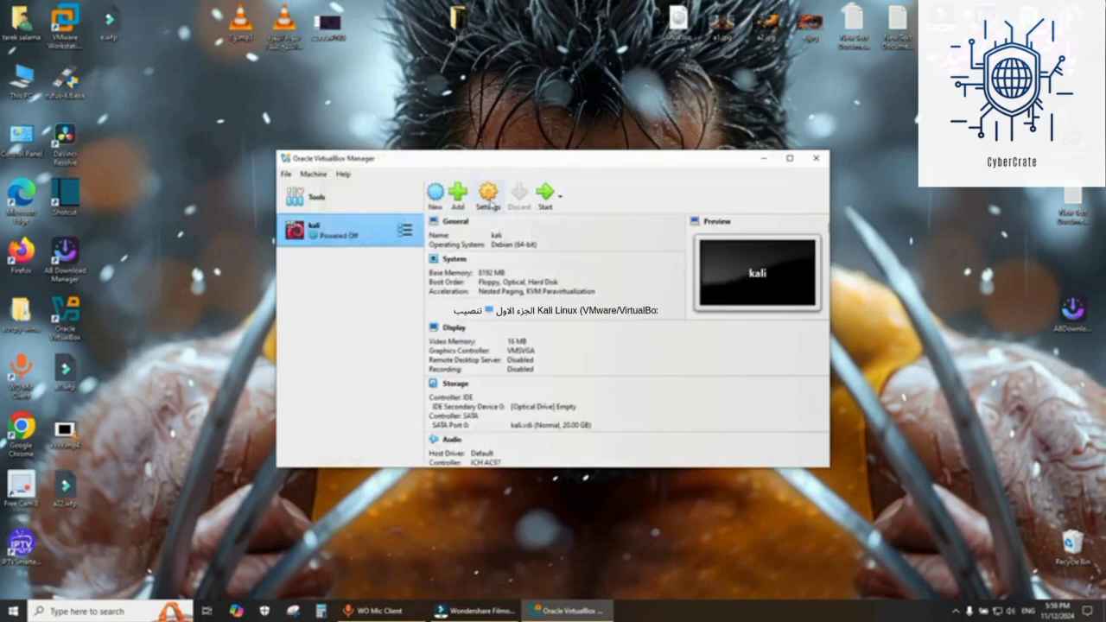
- Attach kali-linux-2024.3-installer-amd64.iso to the kali VM's empty optical drive in Storage settings
{"action": "left_click", "coordinate": [489, 197]}
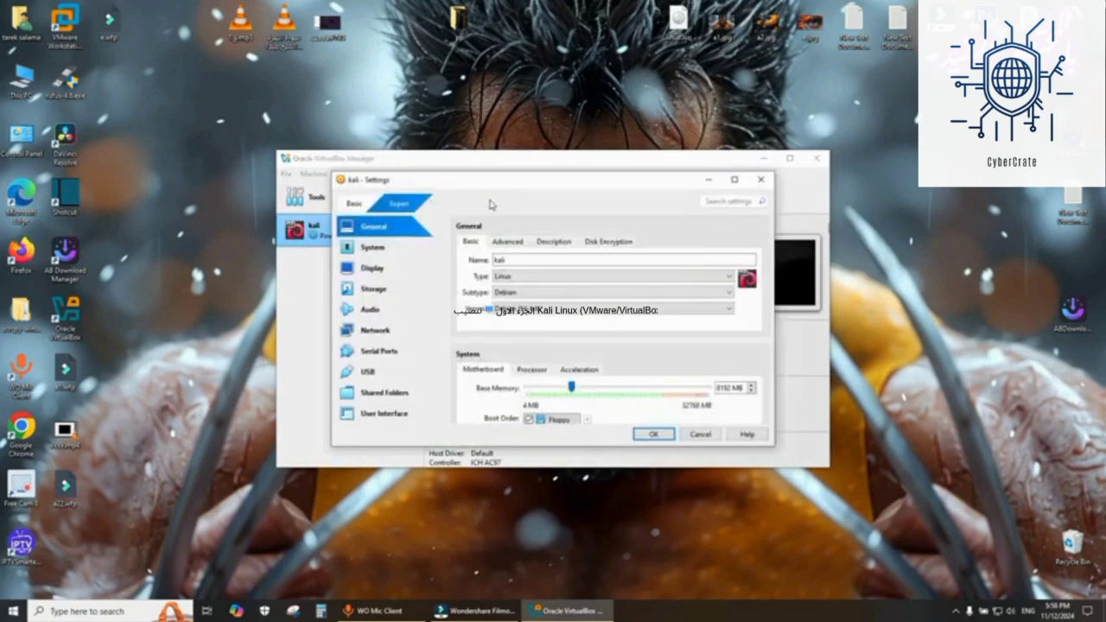
{"action": "left_click", "coordinate": [377, 292]}
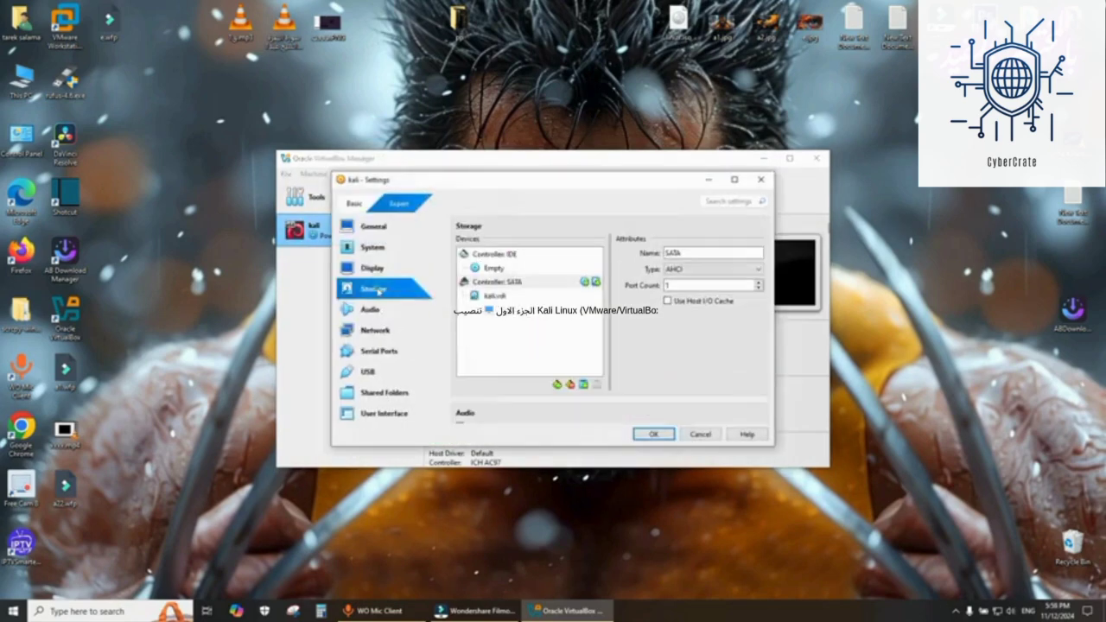
{"action": "left_click", "coordinate": [492, 269]}
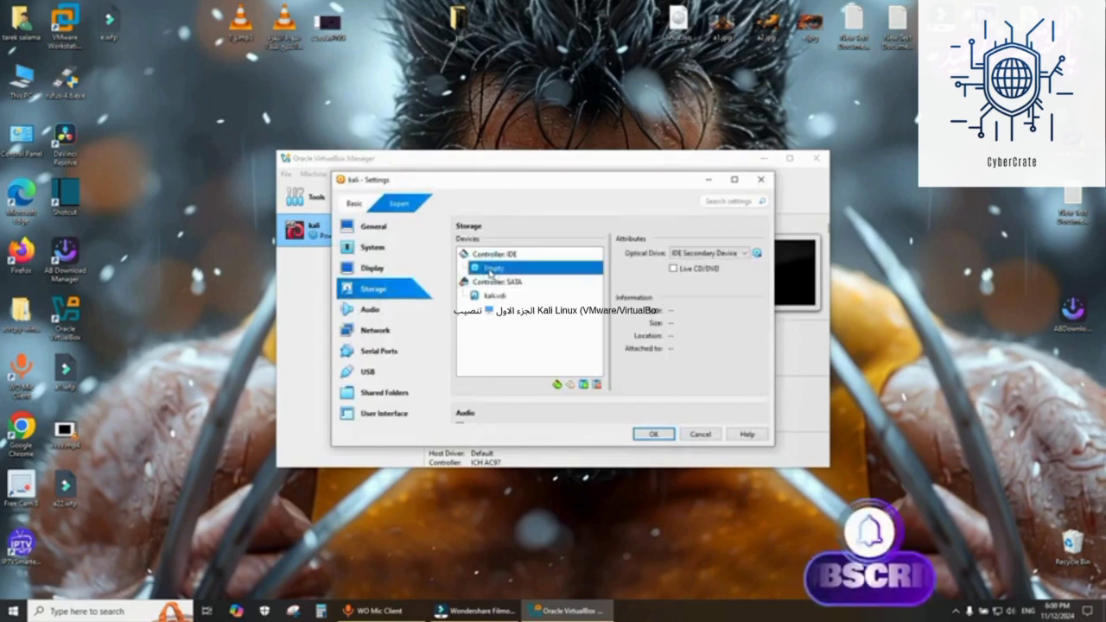
{"action": "left_click", "coordinate": [757, 253]}
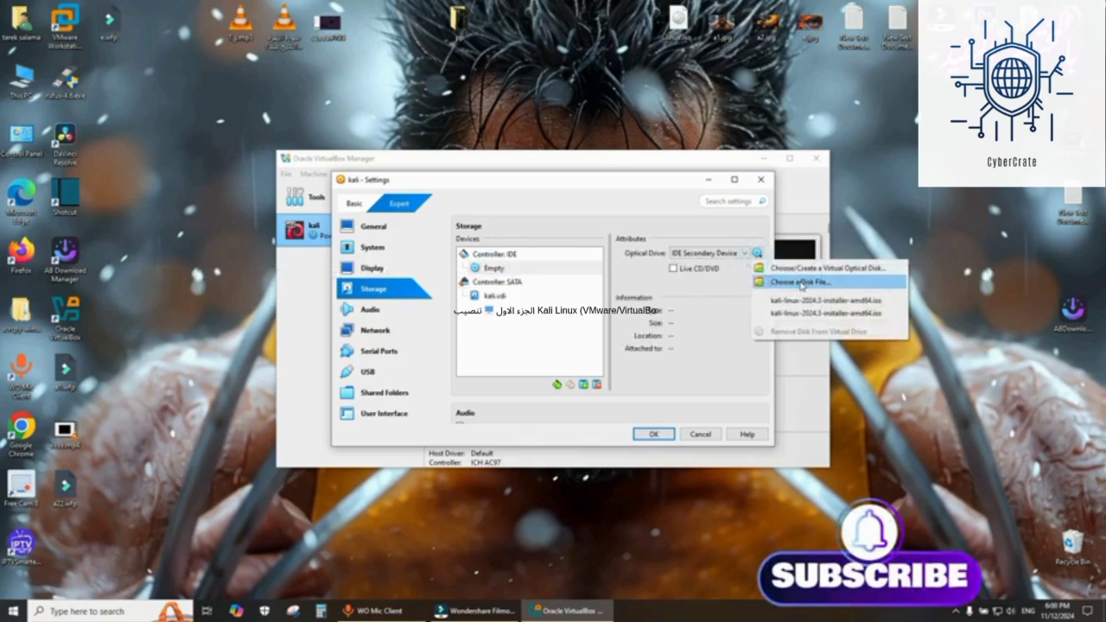
{"action": "left_click", "coordinate": [801, 282]}
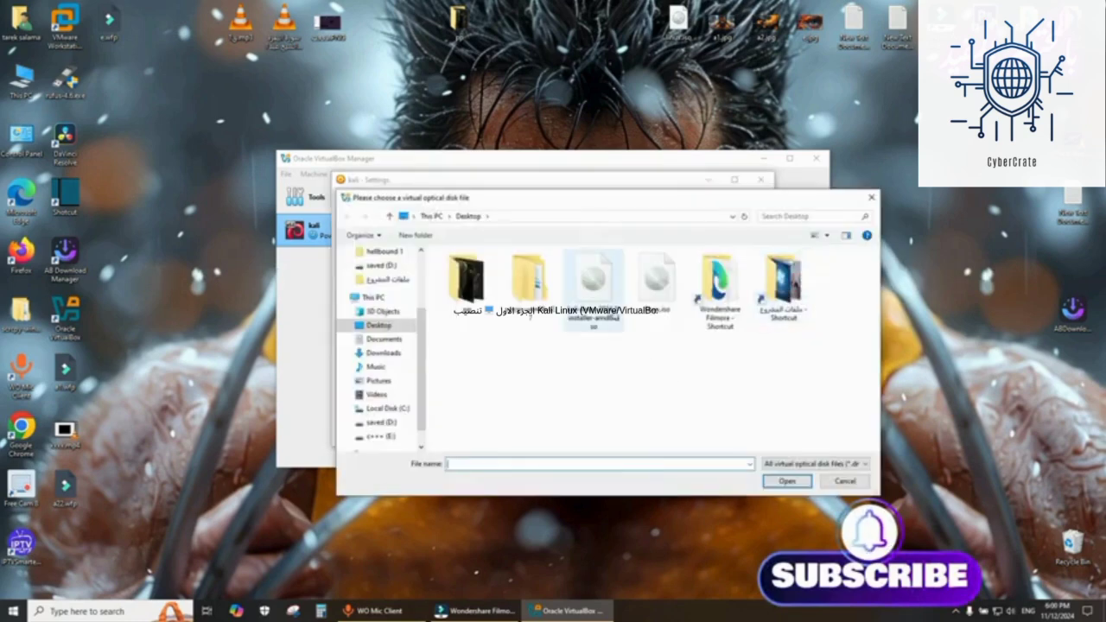
{"action": "double_click", "coordinate": [591, 286]}
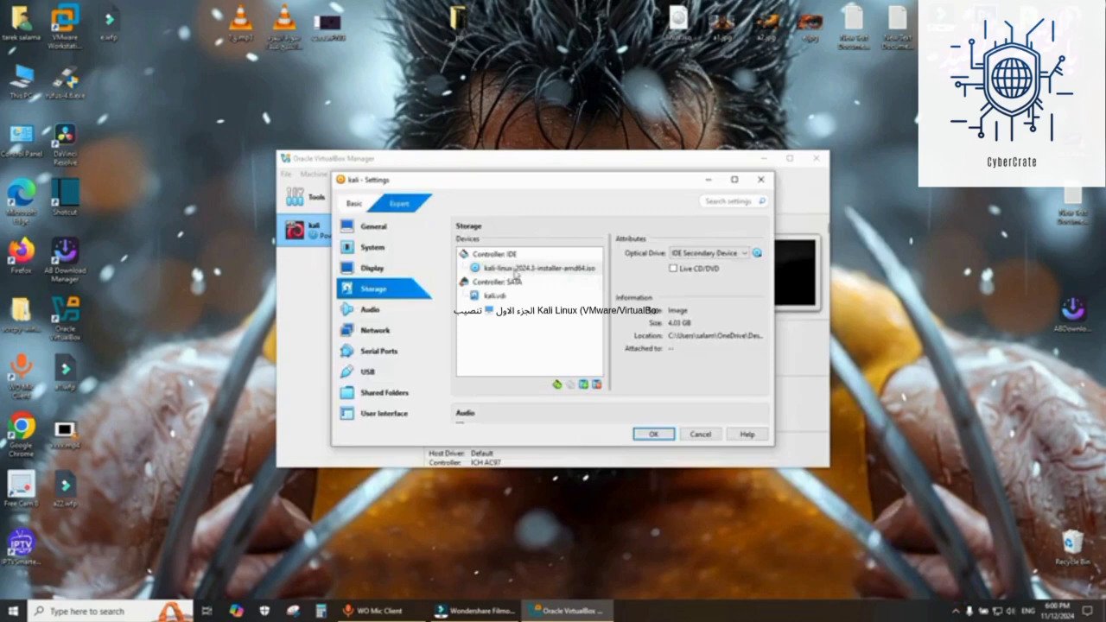
- Inspect the VM's Audio and Network settings and the adapter attachment options
{"action": "left_click", "coordinate": [372, 309]}
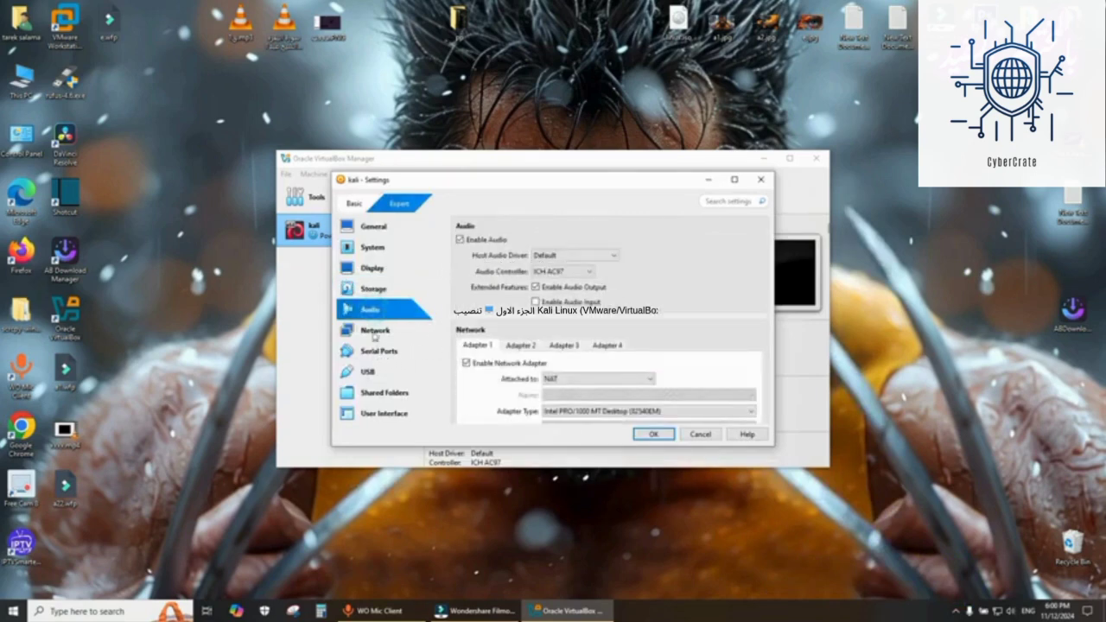
{"action": "left_click", "coordinate": [374, 331]}
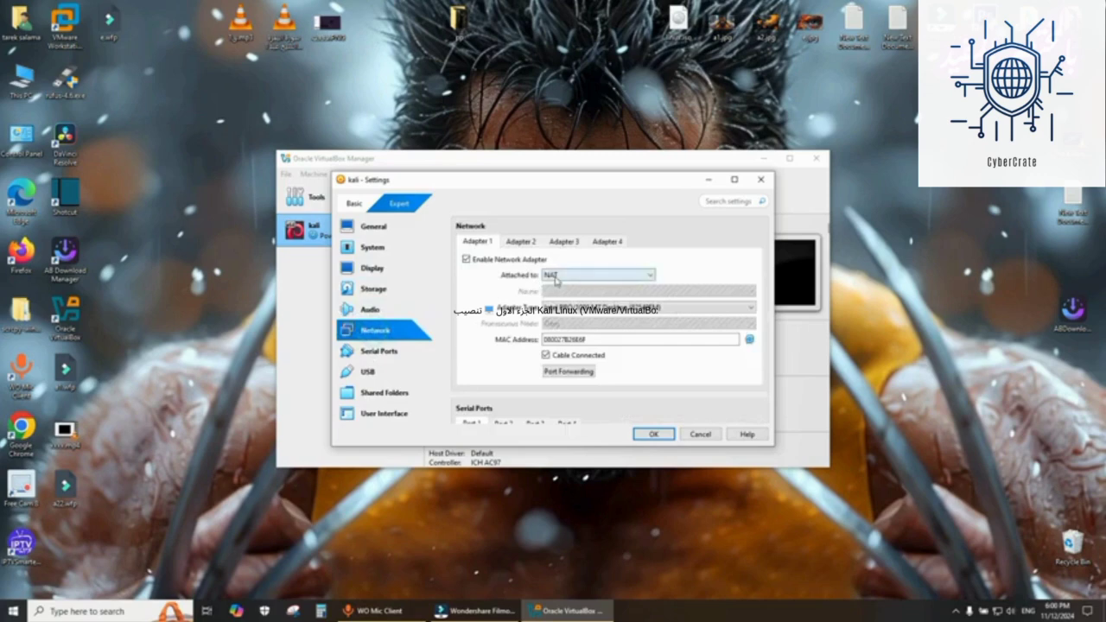
{"action": "left_click", "coordinate": [555, 277]}
{"action": "left_click", "coordinate": [558, 289]}
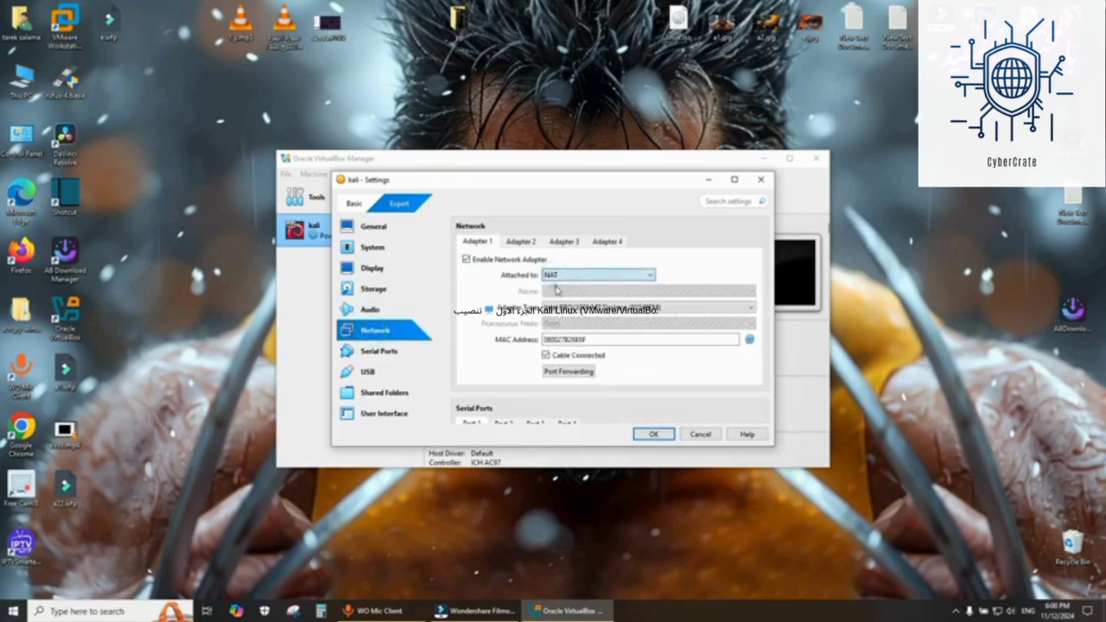
{"action": "left_click", "coordinate": [555, 276]}
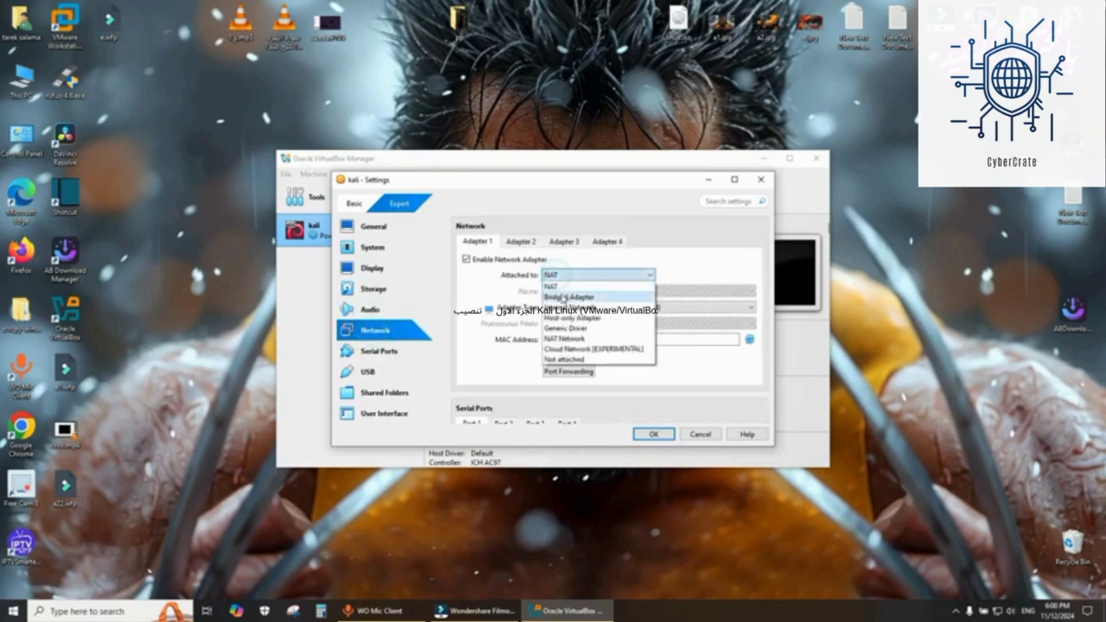
{"action": "left_click", "coordinate": [462, 291]}
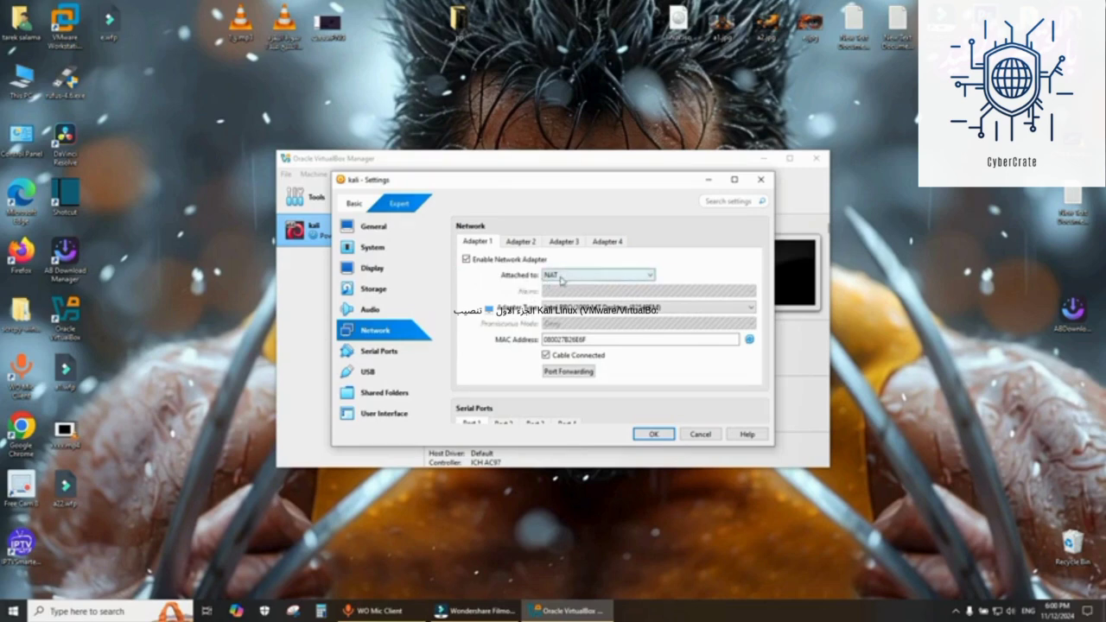
- Enable the serial port on Port 1 and open the USB settings
{"action": "left_click", "coordinate": [386, 354]}
{"action": "left_click", "coordinate": [466, 260]}
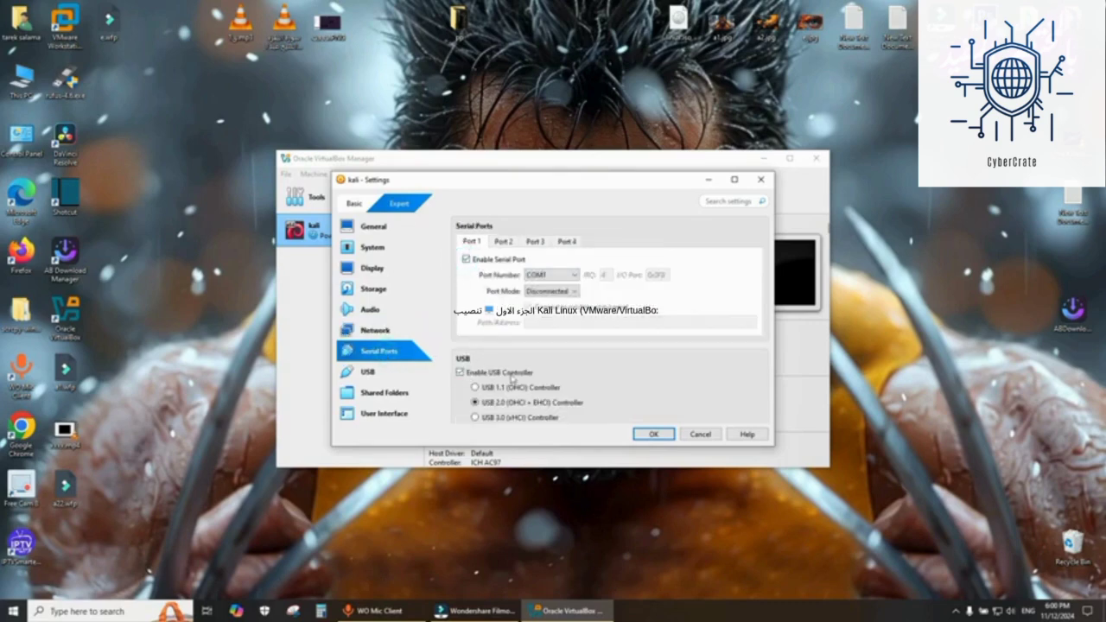
{"action": "left_click", "coordinate": [368, 372]}
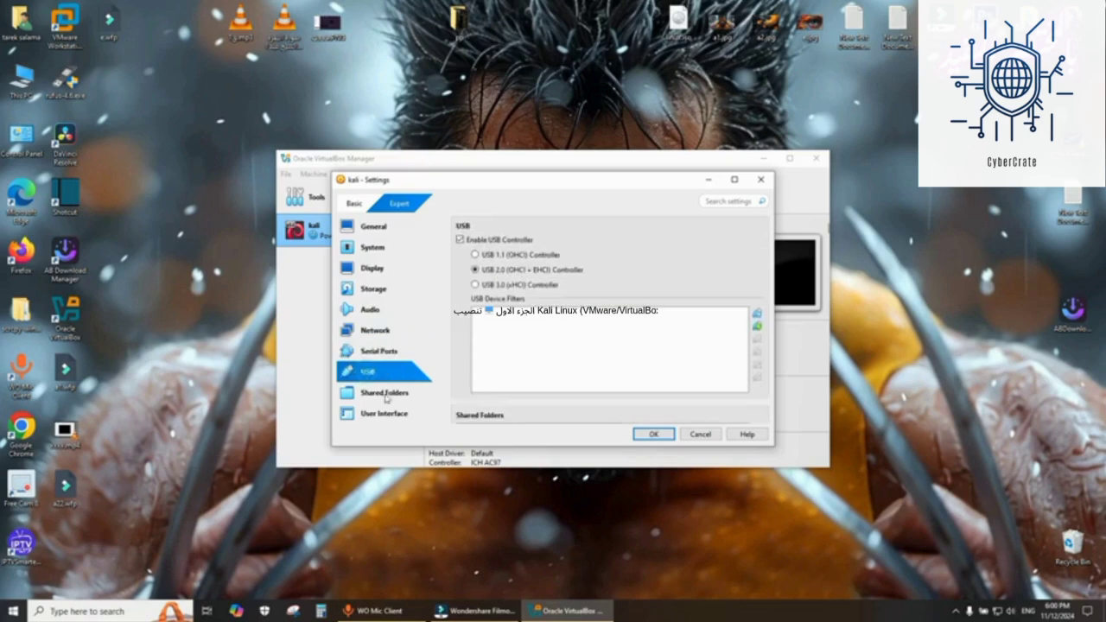
- Review the Shared Folders and User Interface settings, then save the VM settings
{"action": "left_click", "coordinate": [385, 395]}
{"action": "left_click", "coordinate": [386, 414]}
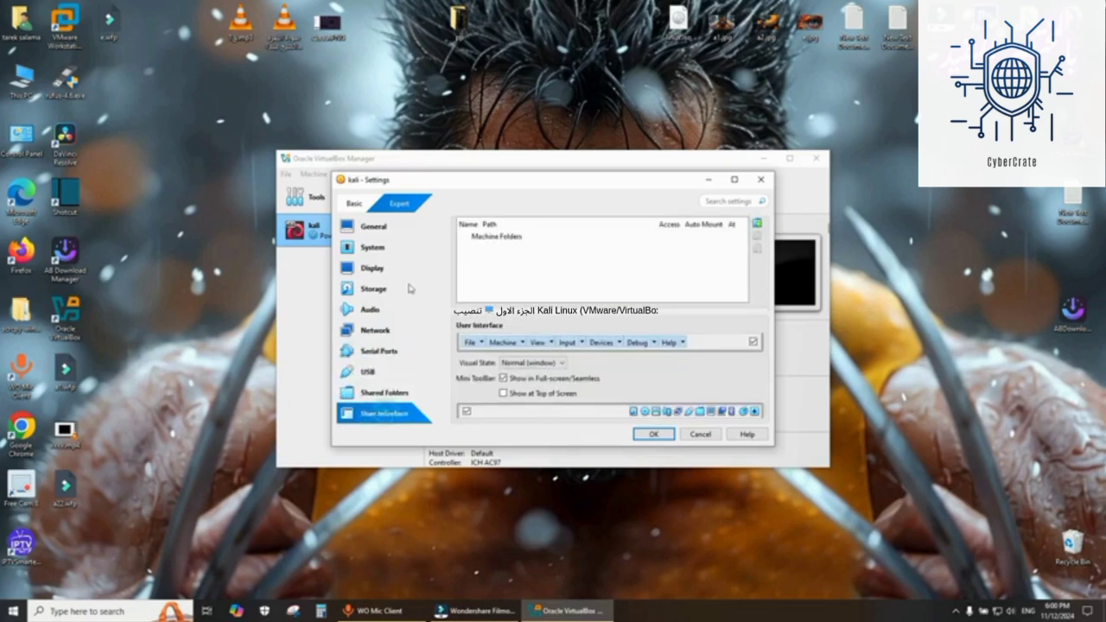
{"action": "left_click", "coordinate": [661, 435]}
- Start the kali VM and launch the Graphical install from the installer menu
{"action": "left_click", "coordinate": [546, 197]}
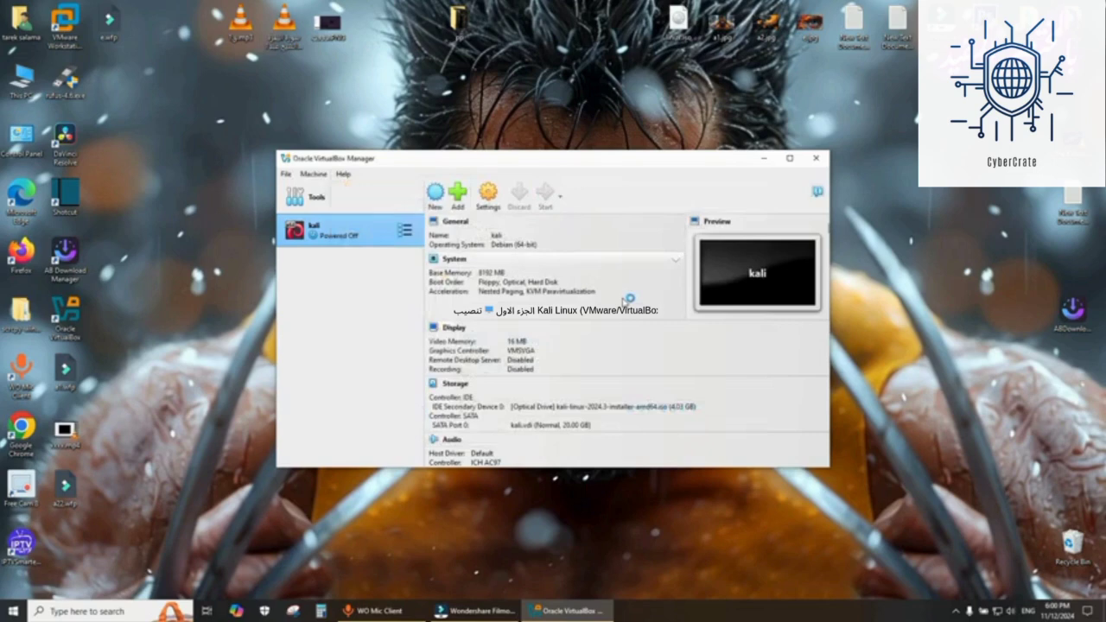
{"action": "left_click", "coordinate": [698, 140]}
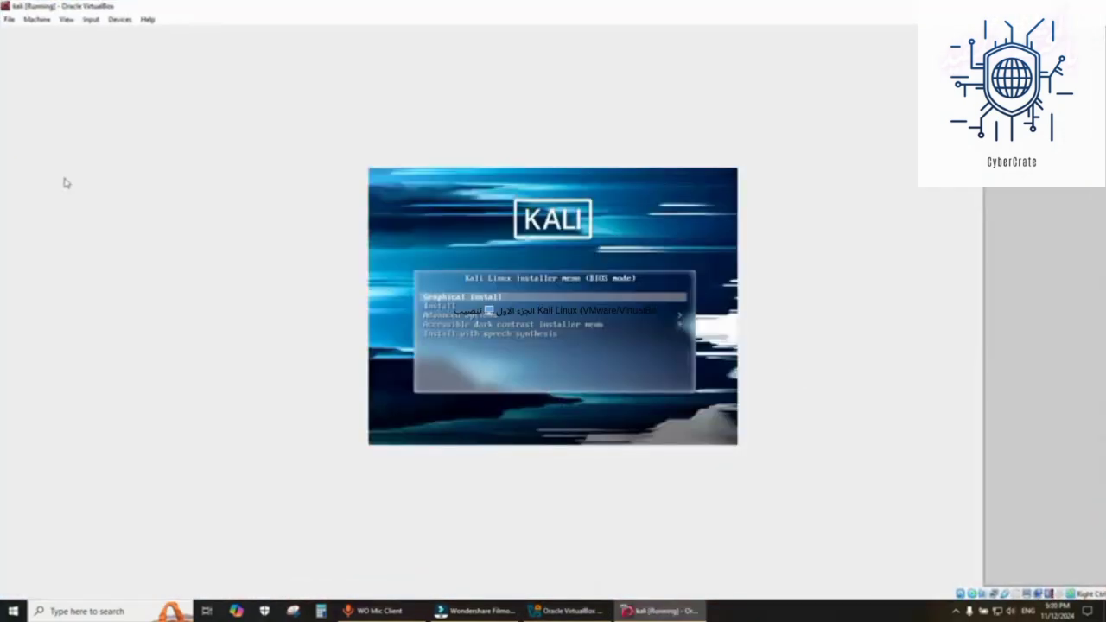
{"action": "key", "text": "Return"}
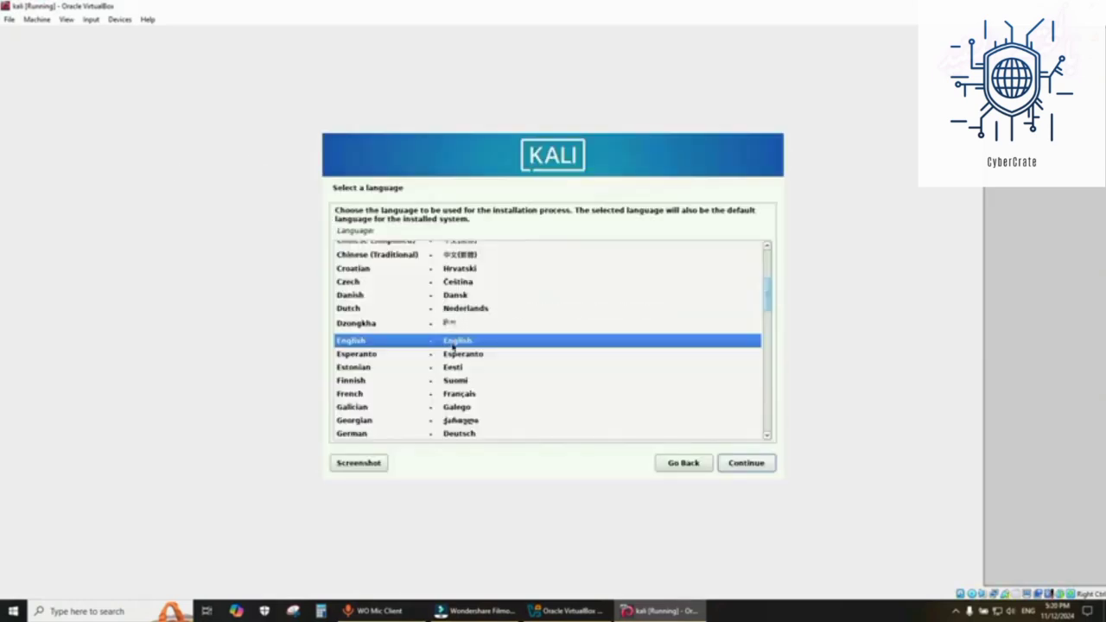
- Keep English as the installation language and choose other for the location
{"action": "left_click", "coordinate": [745, 464]}
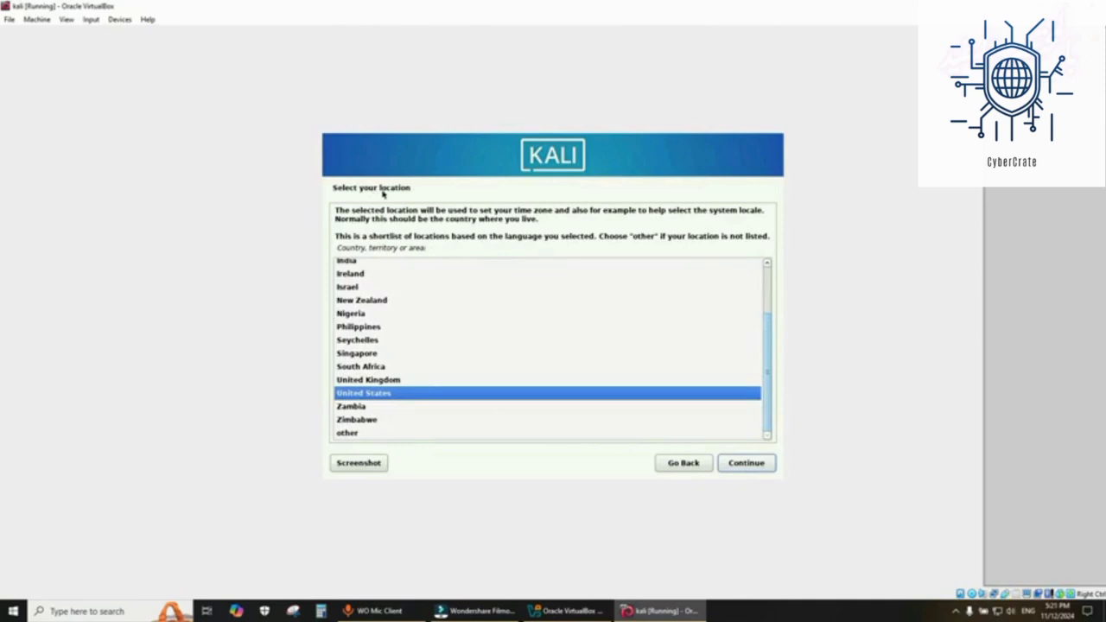
{"action": "left_click", "coordinate": [350, 433]}
{"action": "left_click", "coordinate": [730, 463]}
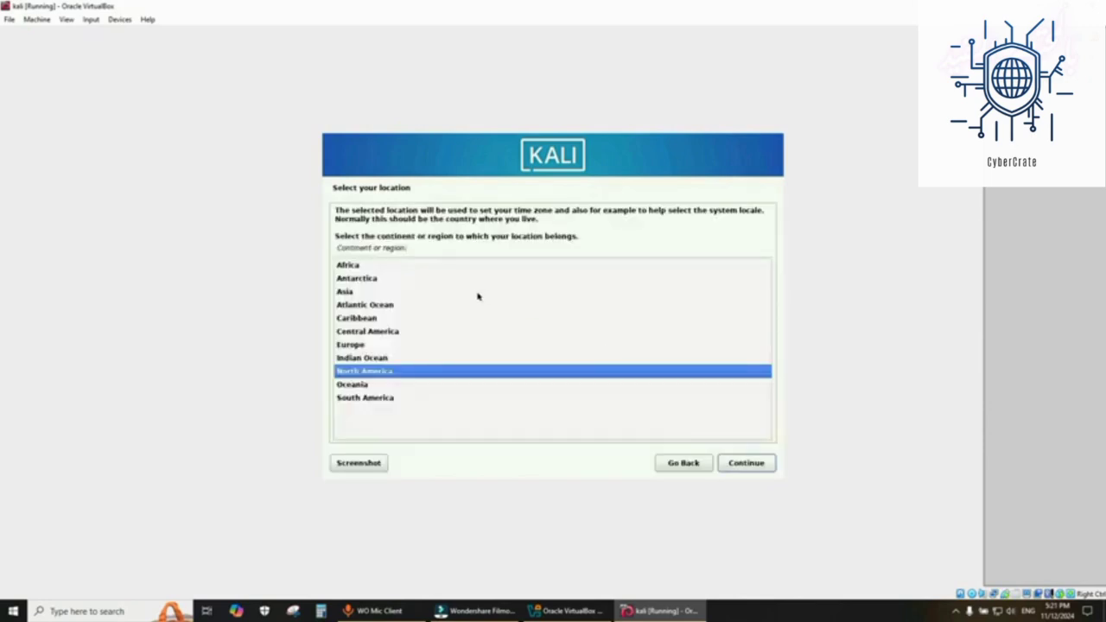
- Select Africa as the region and Egypt as the country
{"action": "left_click", "coordinate": [351, 268]}
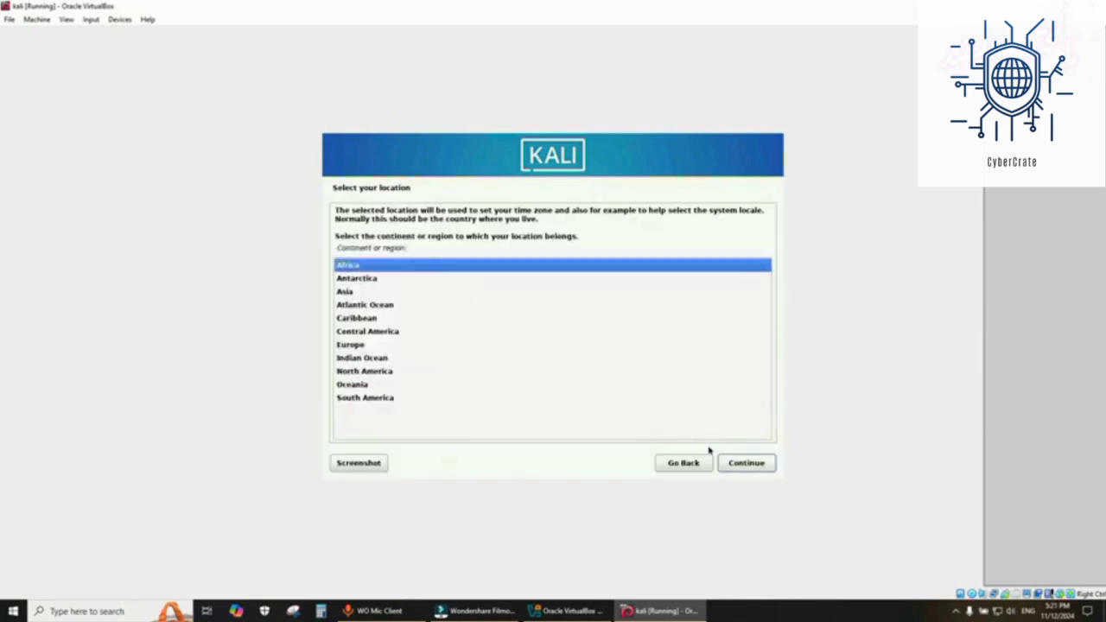
{"action": "left_click", "coordinate": [746, 462]}
{"action": "scroll", "coordinate": [363, 391], "scroll_direction": "down", "scroll_amount": 1}
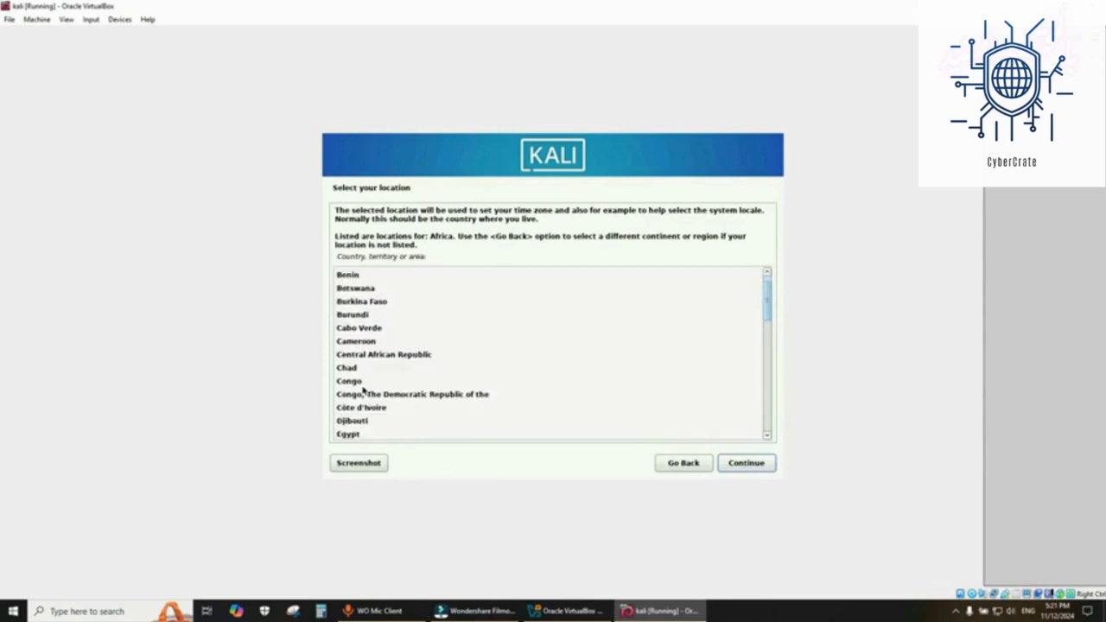
{"action": "scroll", "coordinate": [363, 390], "scroll_direction": "down", "scroll_amount": 1}
{"action": "left_click", "coordinate": [361, 408]}
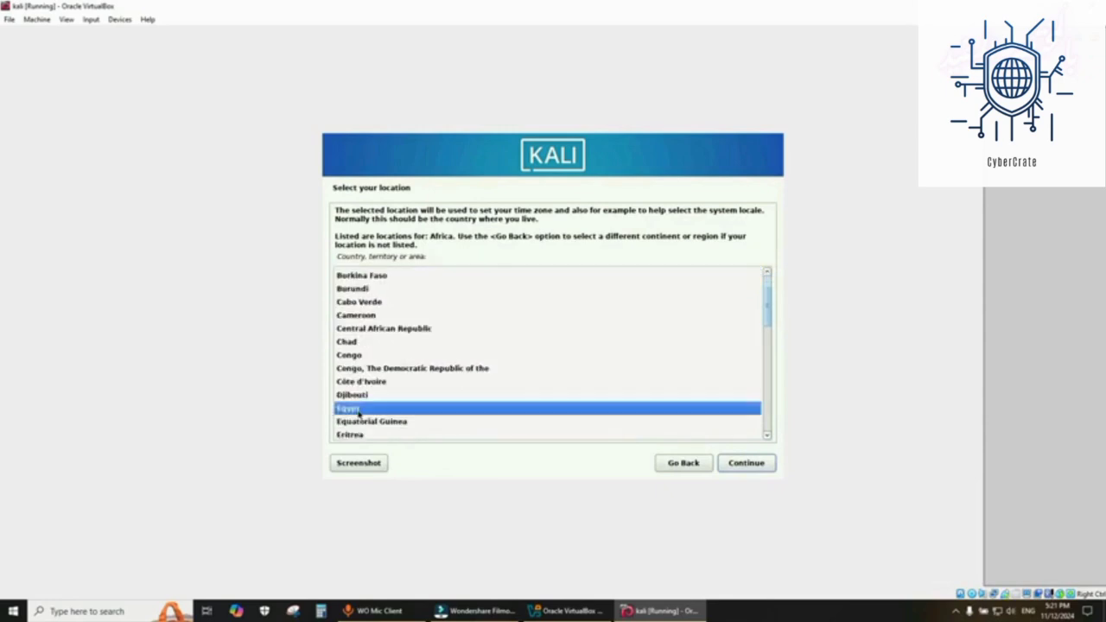
{"action": "left_click", "coordinate": [744, 467]}
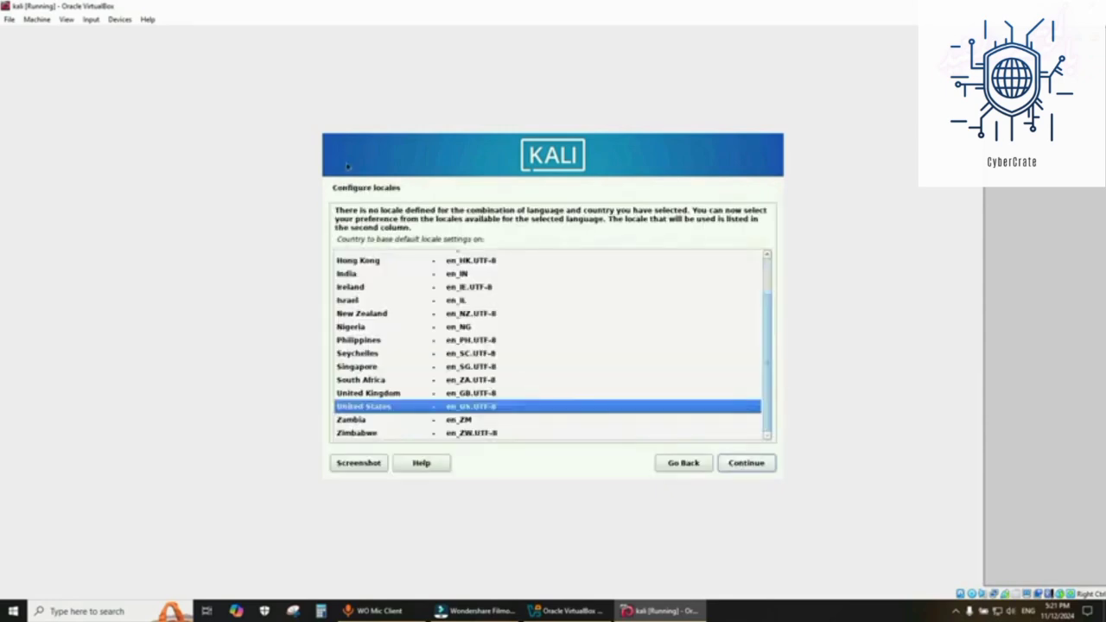
- Keep the United States locale and the American English keymap
{"action": "left_click", "coordinate": [748, 465]}
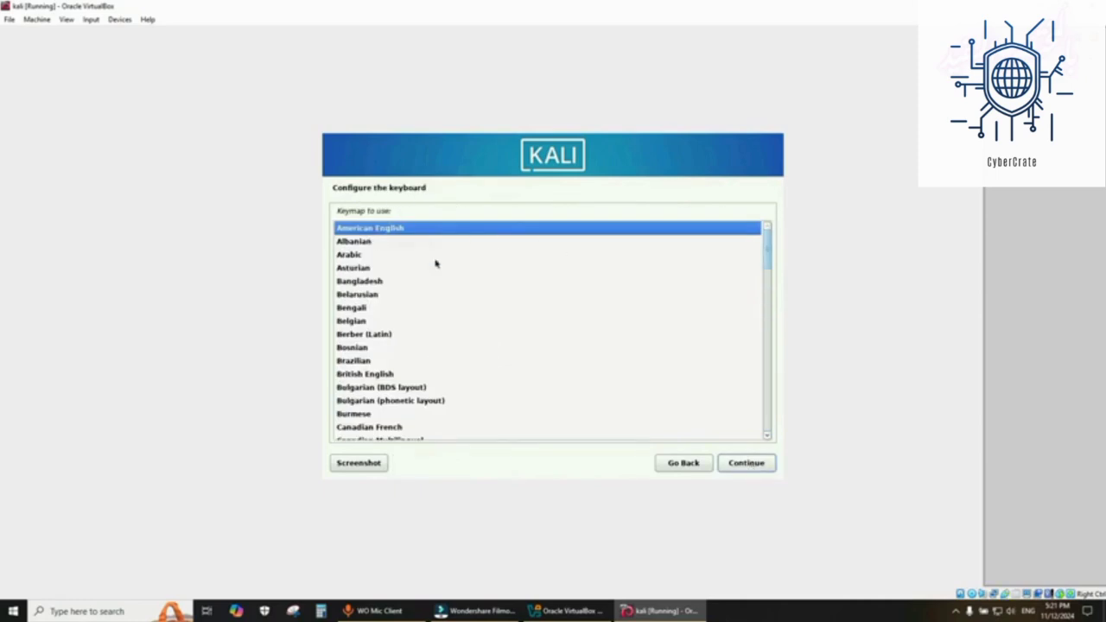
{"action": "left_click", "coordinate": [746, 463]}
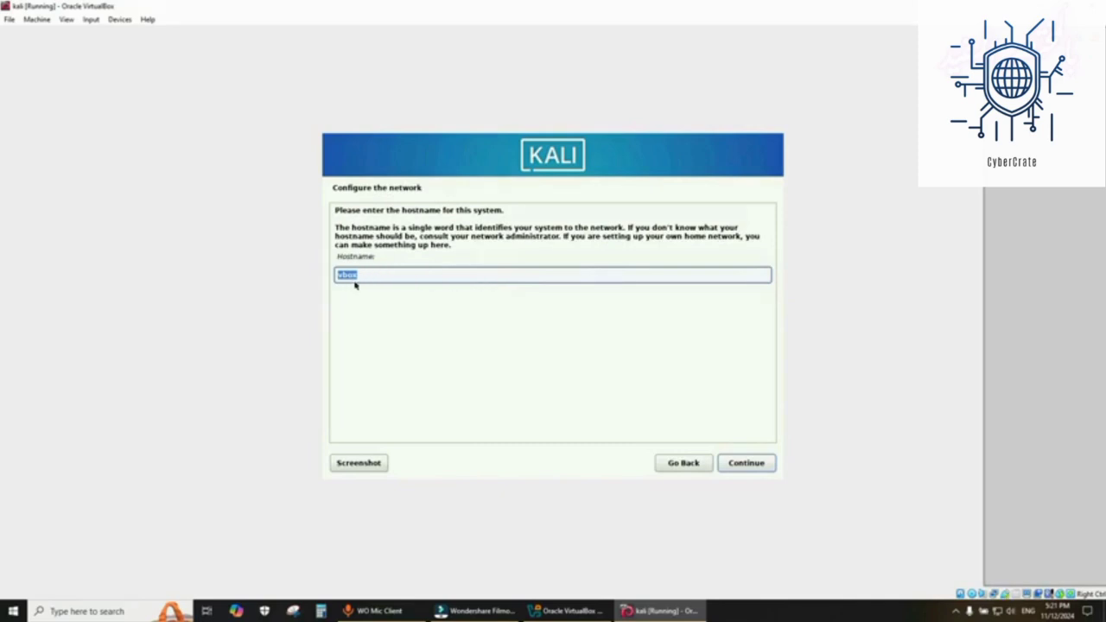
- Keep the default hostname vbox and the default domain name
{"action": "left_click", "coordinate": [731, 467]}
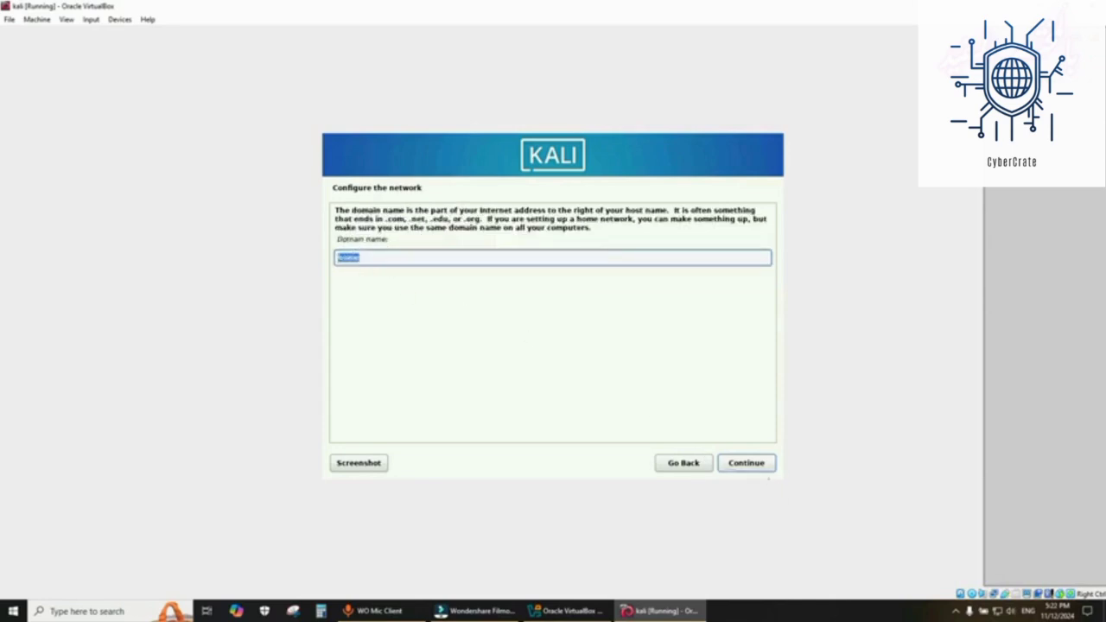
{"action": "left_click", "coordinate": [758, 465]}
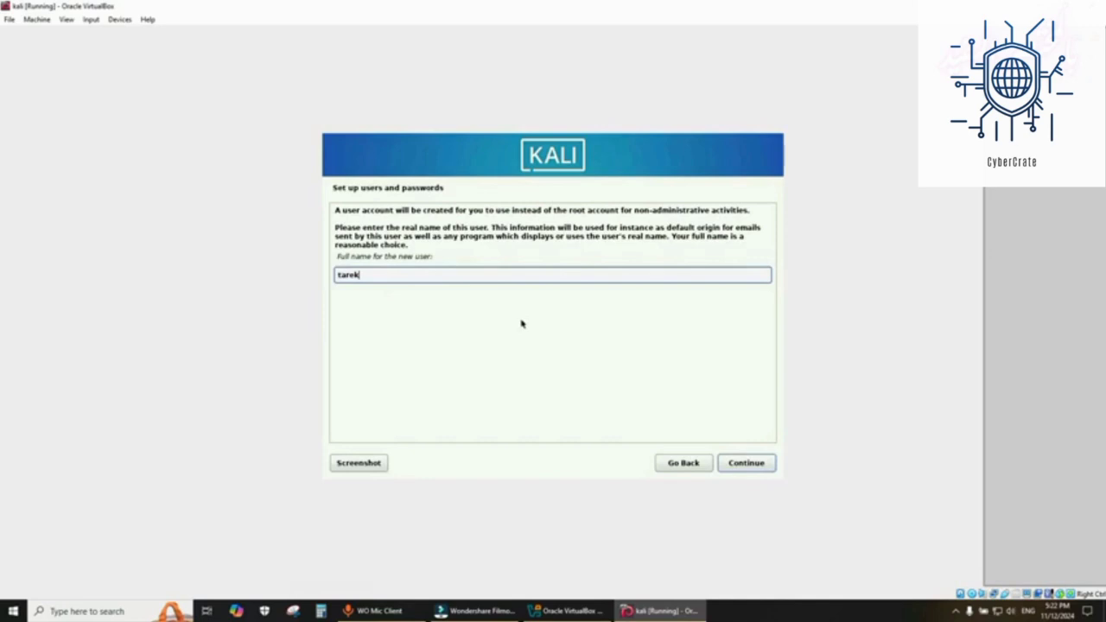
- Enter the new user's full name and keep the suggested username
{"action": "type", "text": "tarek"}
{"action": "left_click", "coordinate": [765, 464]}
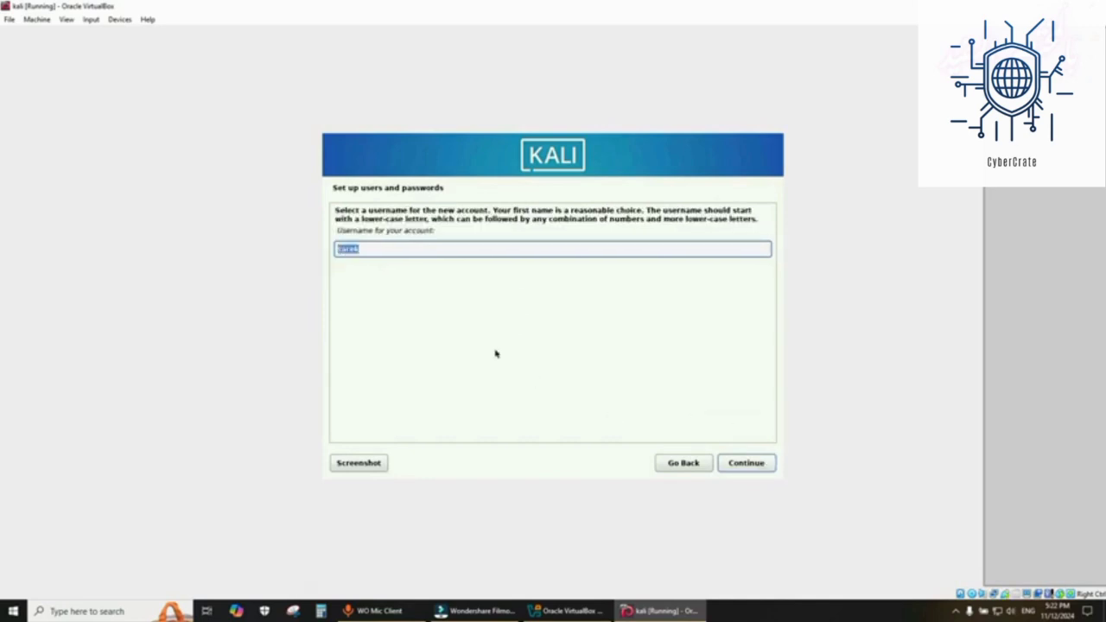
{"action": "left_click", "coordinate": [740, 471]}
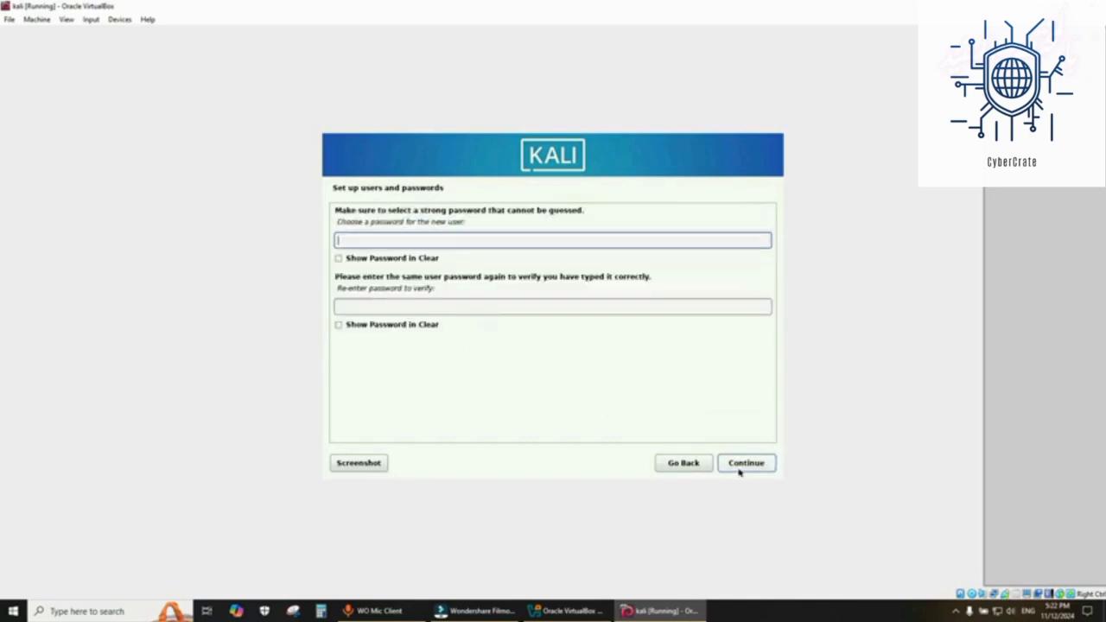
- Set and confirm the new user's account password
{"action": "type", "text": "●●●●"}
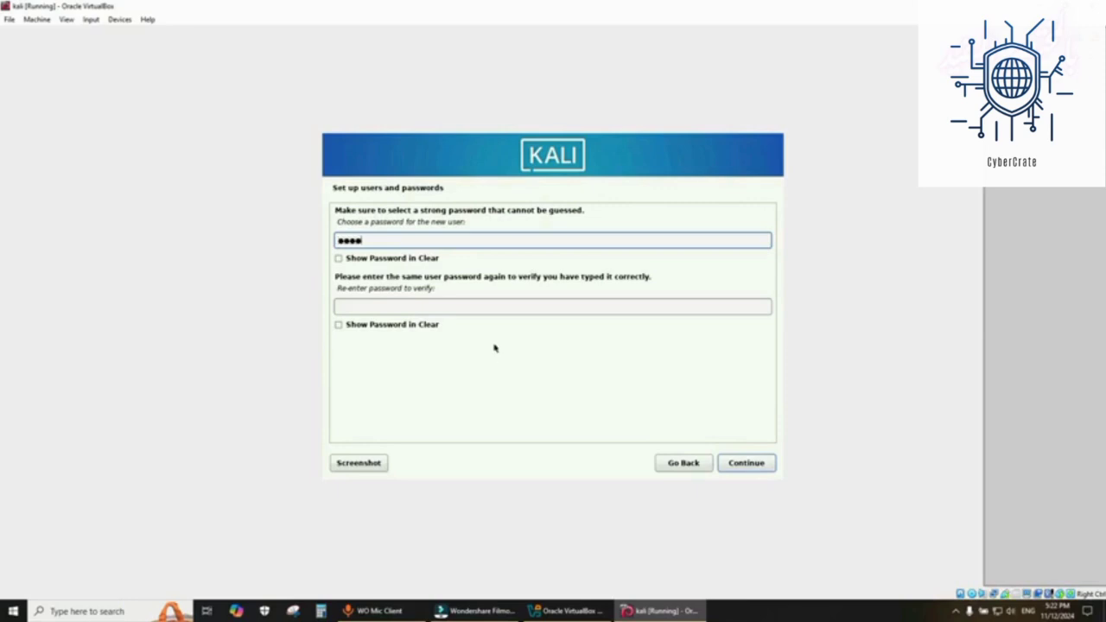
{"action": "left_click", "coordinate": [489, 308]}
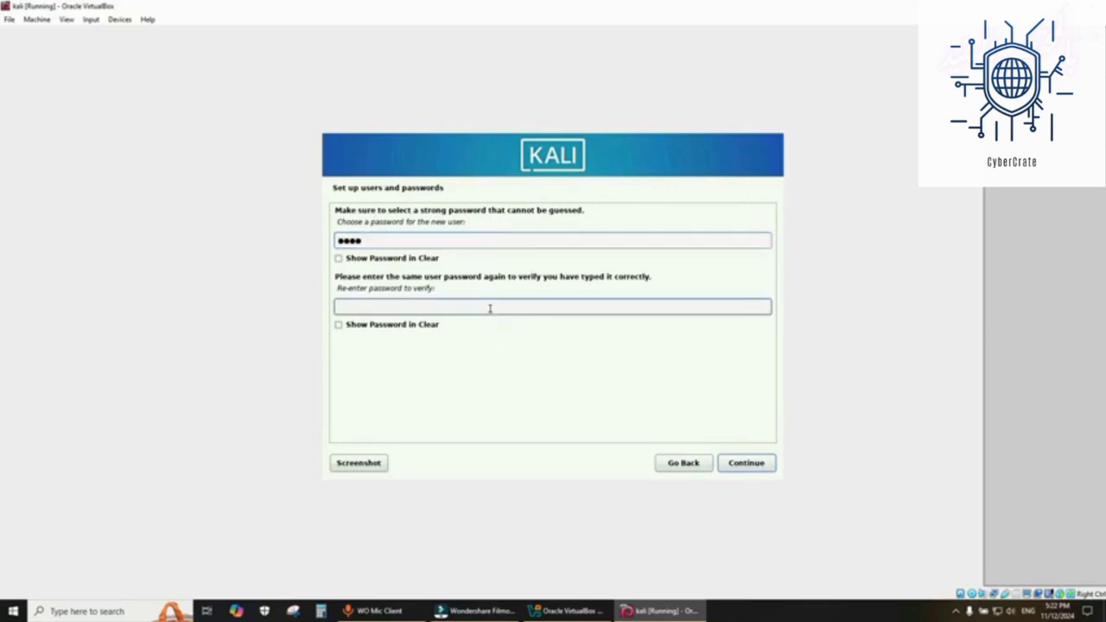
{"action": "type", "text": "●●●●"}
{"action": "left_click", "coordinate": [764, 460]}
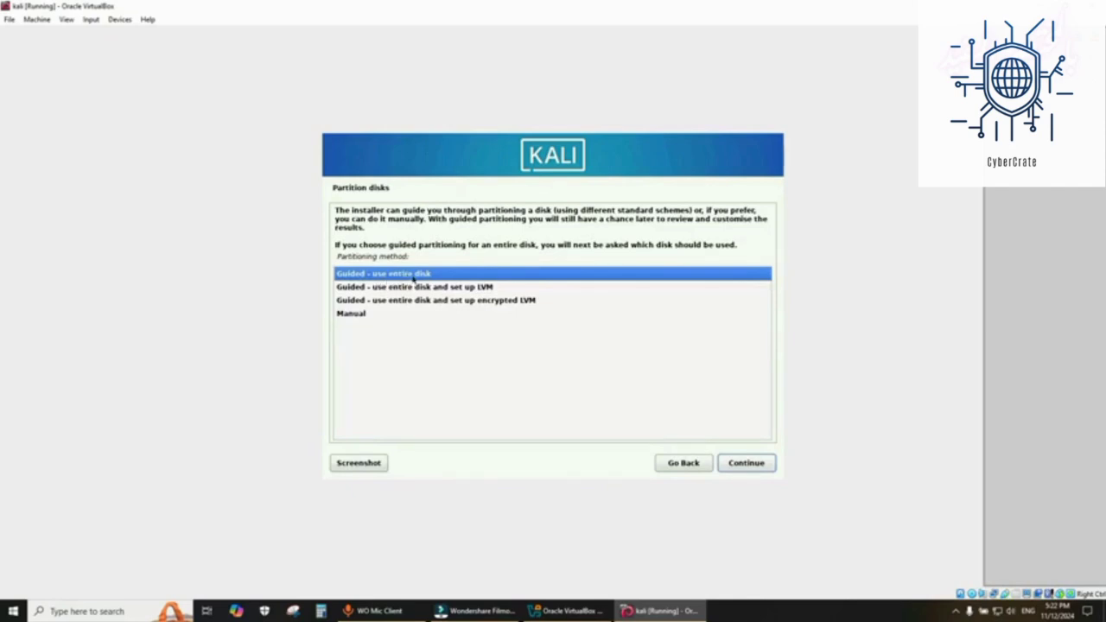
- Partition the whole disk with guided, all-files-in-one-partition scheme and write the changes to disk
{"action": "left_click", "coordinate": [746, 465]}
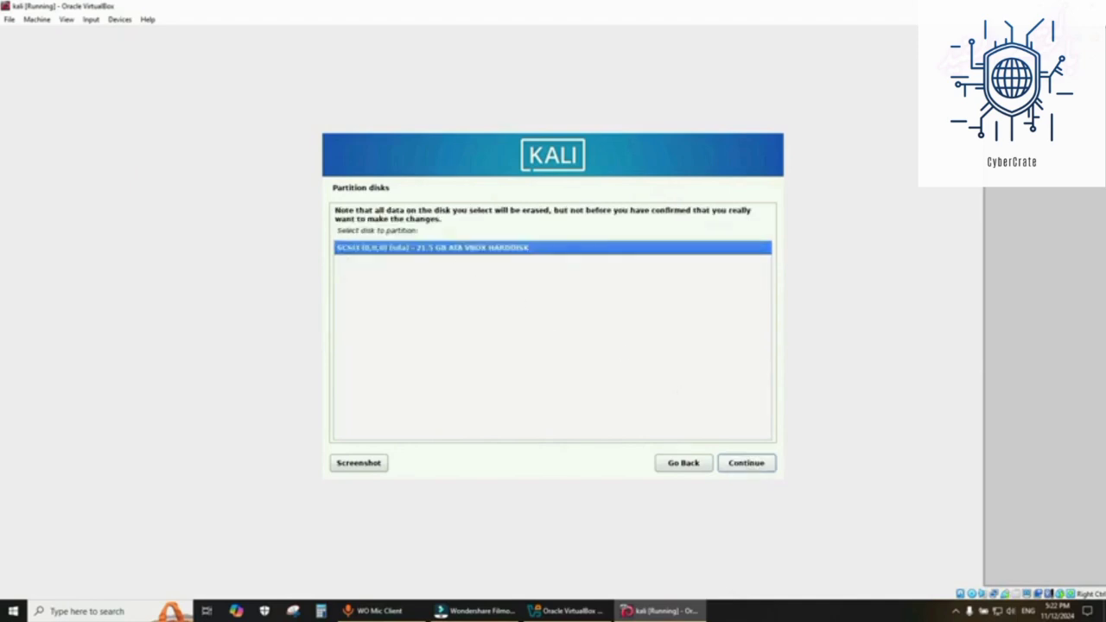
{"action": "left_click", "coordinate": [734, 465]}
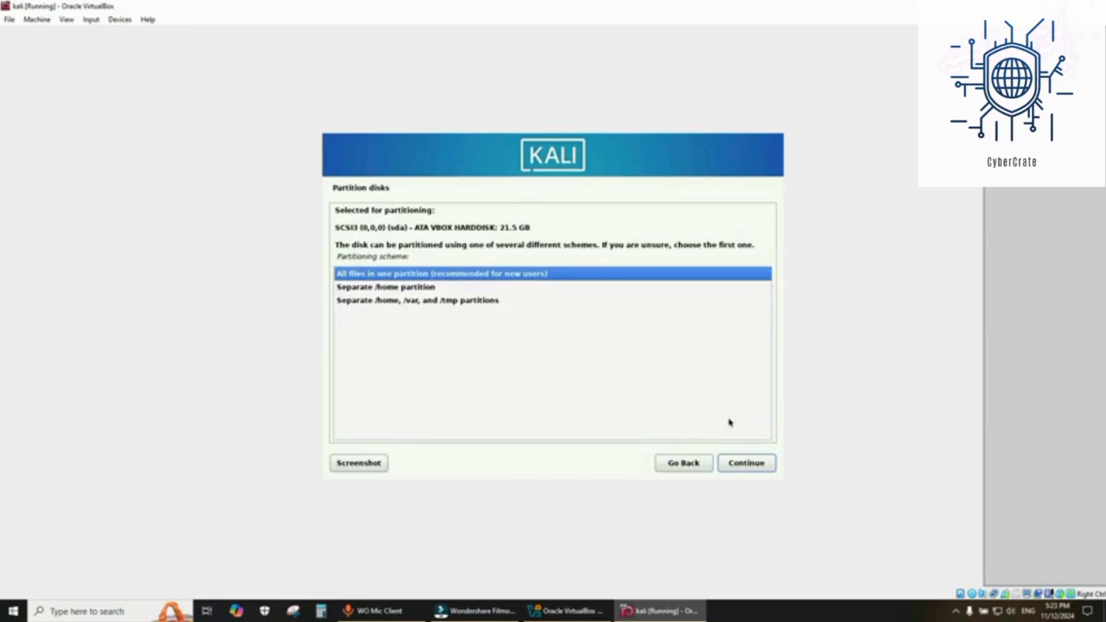
{"action": "left_click", "coordinate": [748, 464]}
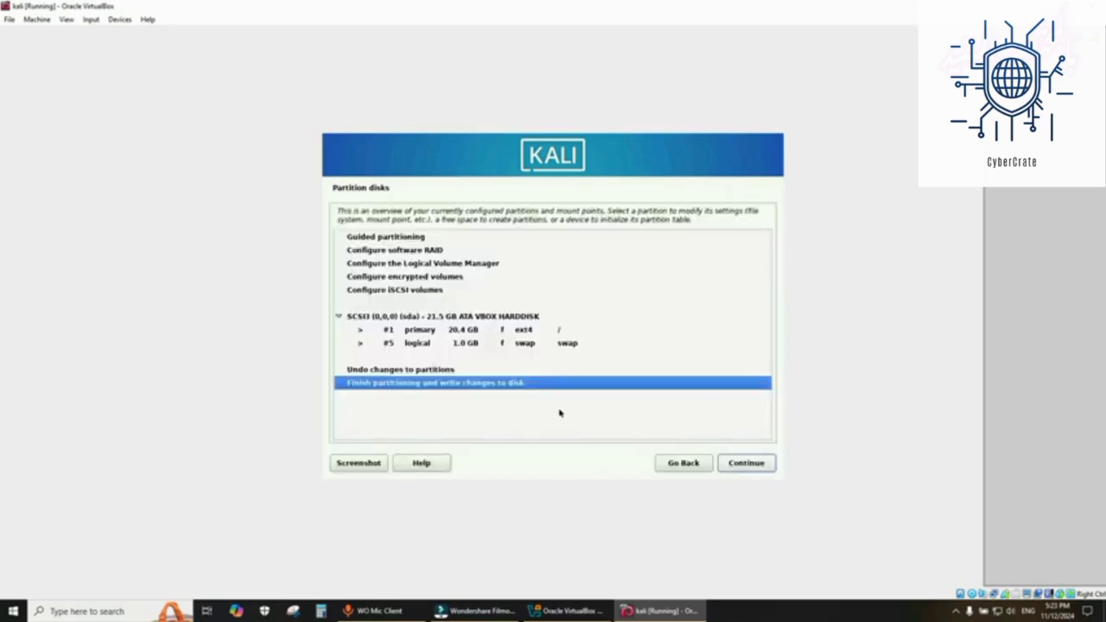
{"action": "left_click", "coordinate": [745, 465]}
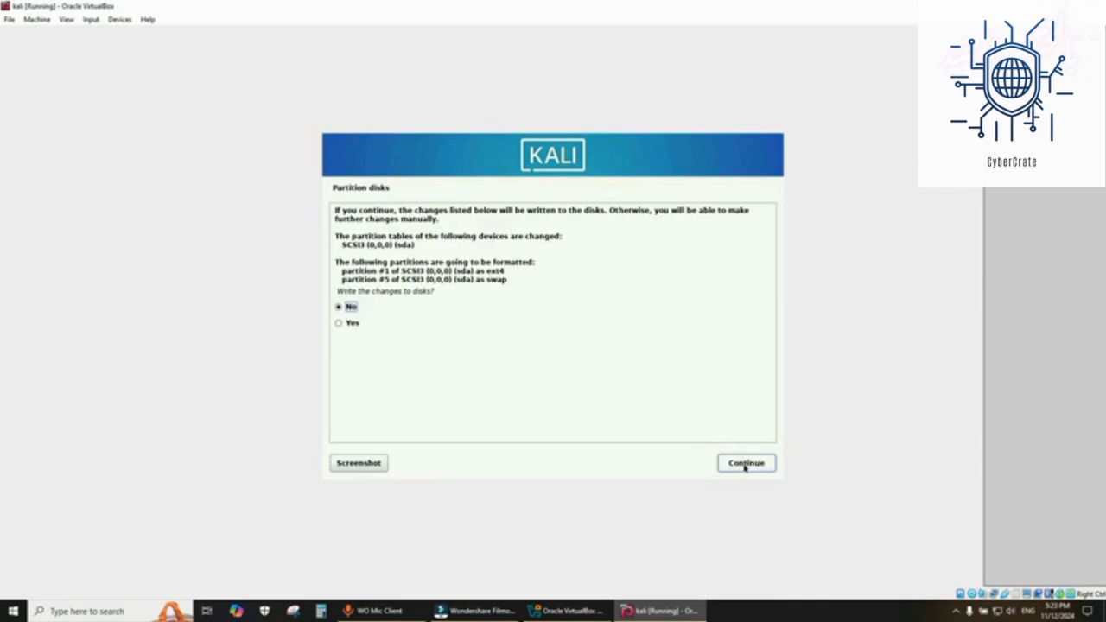
{"action": "left_click", "coordinate": [350, 324]}
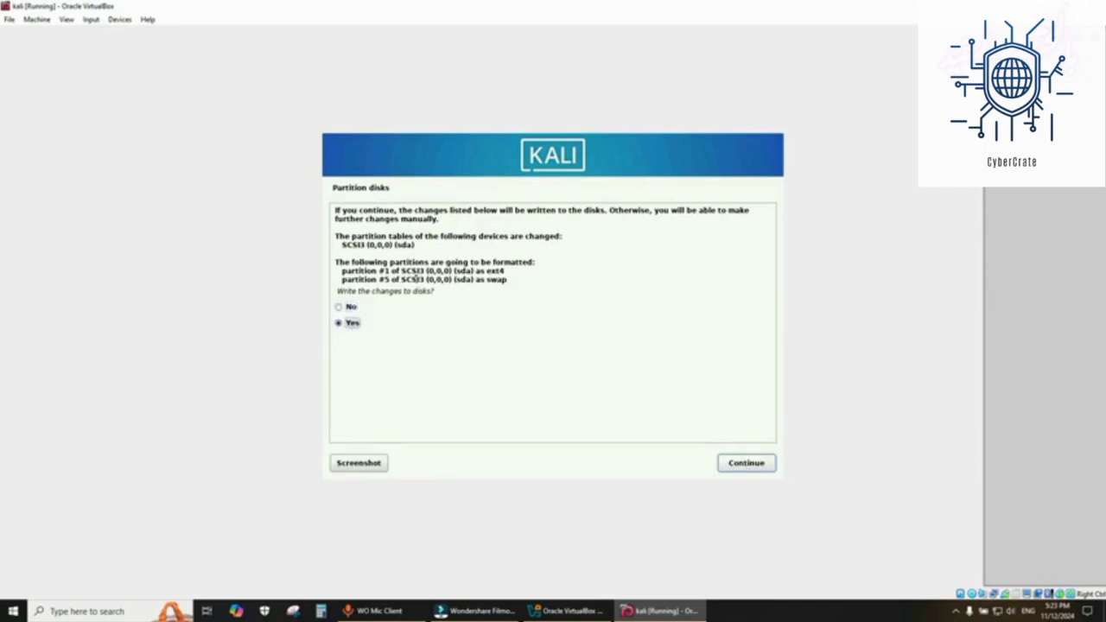
{"action": "left_click", "coordinate": [745, 463]}
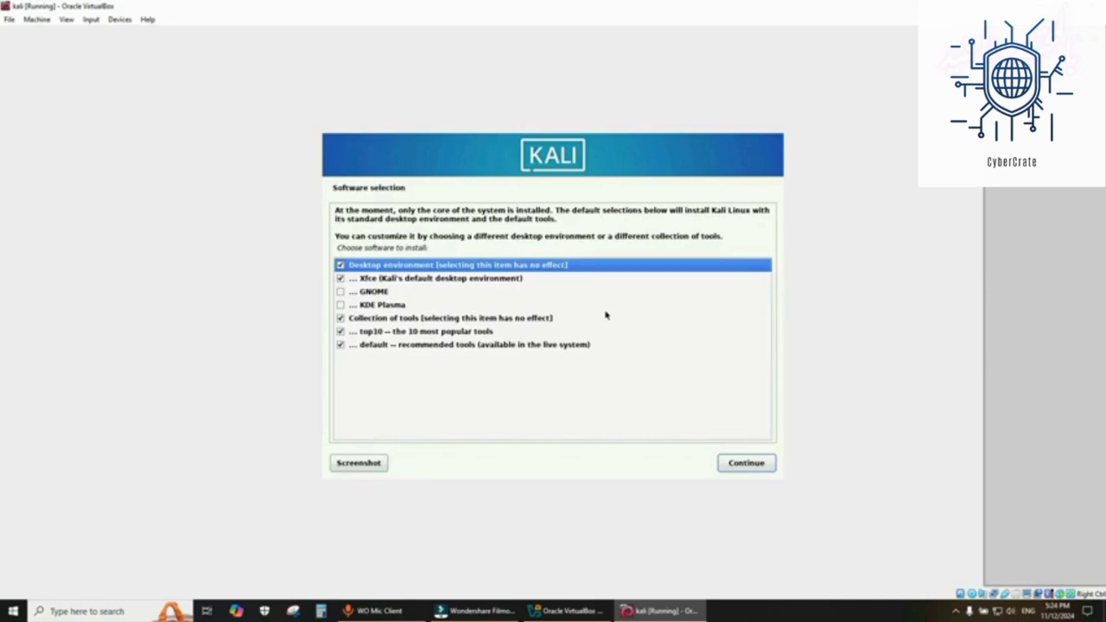
- Keep the default software selection and install the GRUB boot loader to the primary drive
{"action": "left_click", "coordinate": [731, 465]}
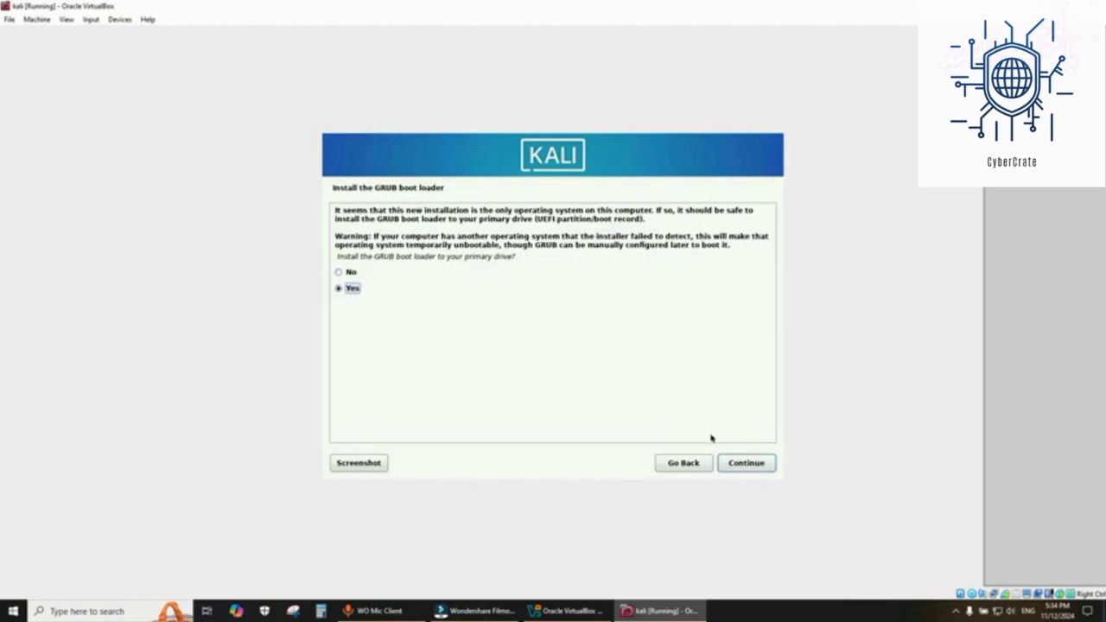
{"action": "left_click", "coordinate": [744, 464]}
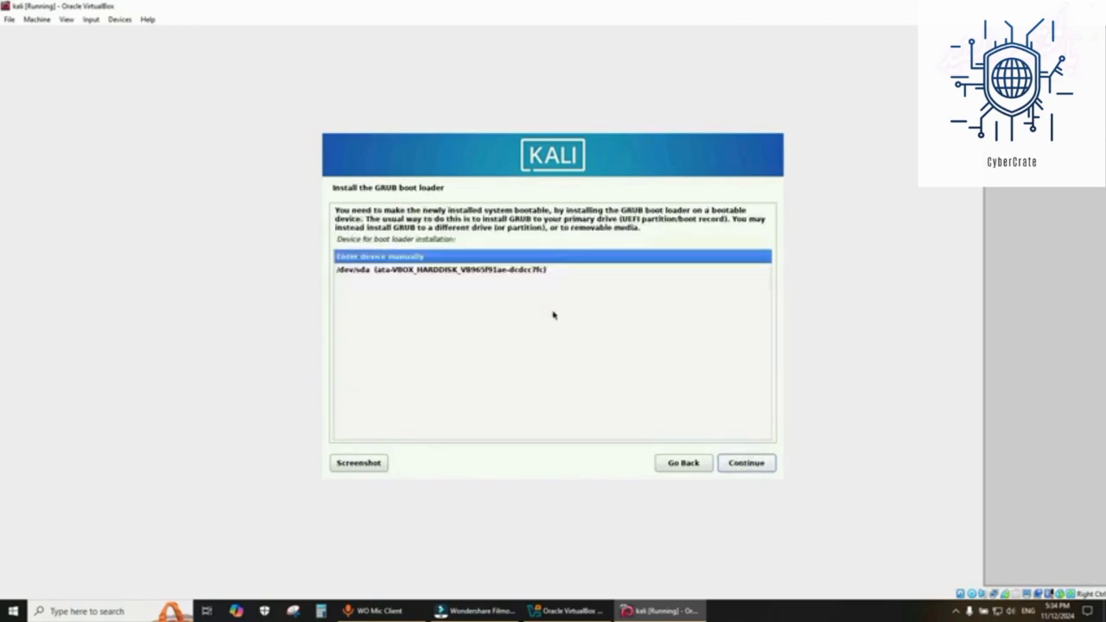
- Choose /dev/sda as the boot loader device and finish the installation to reboot
{"action": "left_click", "coordinate": [446, 273]}
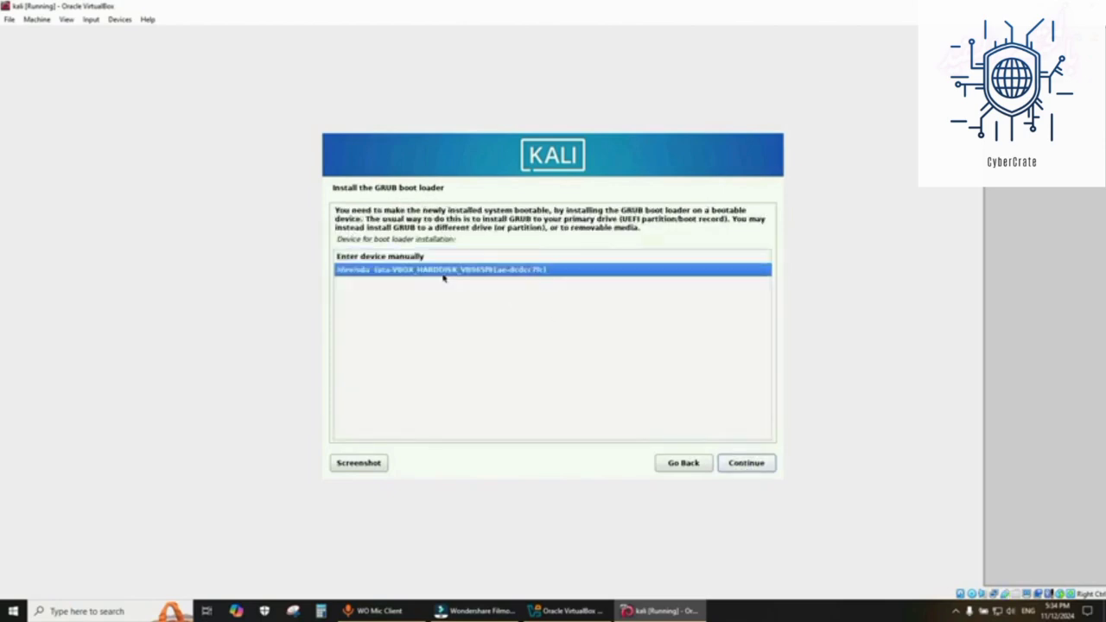
{"action": "left_click", "coordinate": [749, 465]}
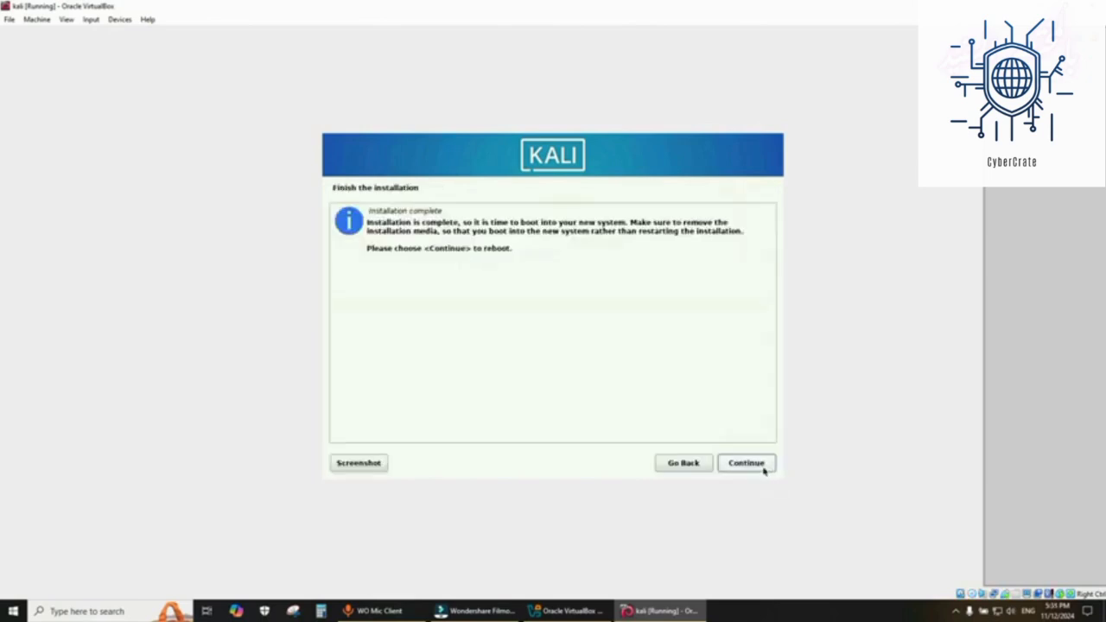
{"action": "left_click", "coordinate": [764, 466]}
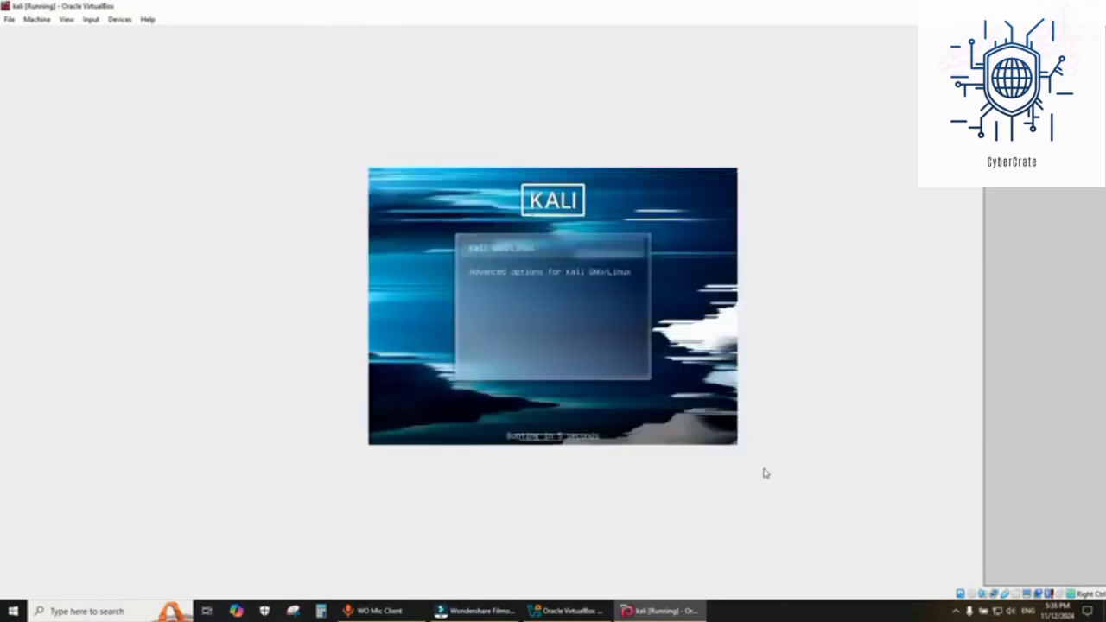
- Boot the Kali GNU/Linux entry from the GRUB menu
{"action": "key", "text": "Down"}
{"action": "key", "text": "Up"}
{"action": "key", "text": "Return"}
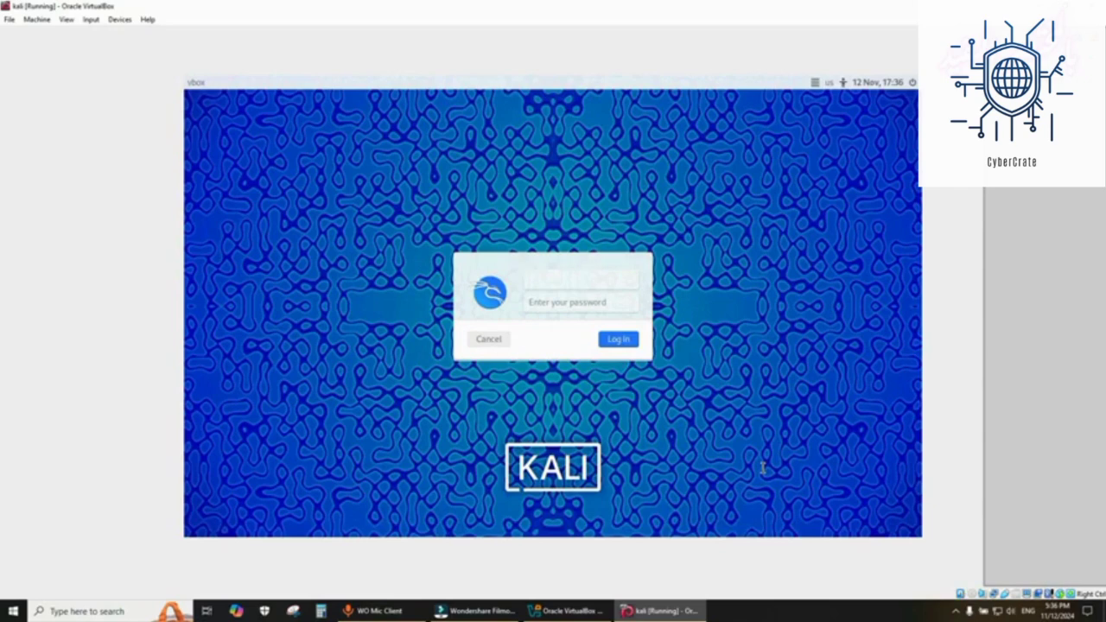
- Log in to Kali with the user's username and account password
{"action": "type", "text": "rek"}
{"action": "key", "text": "Tab"}
{"action": "type", "text": "•"}
{"action": "key", "text": "Return"}
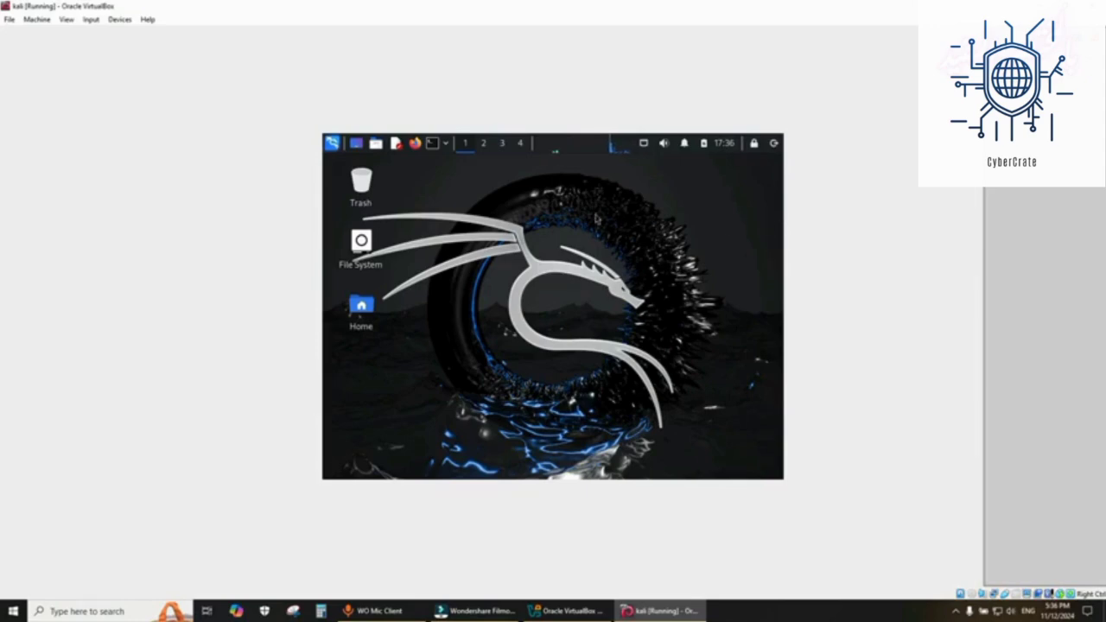
- Shut down the Kali virtual machine from the log out dialog
{"action": "left_click", "coordinate": [775, 144]}
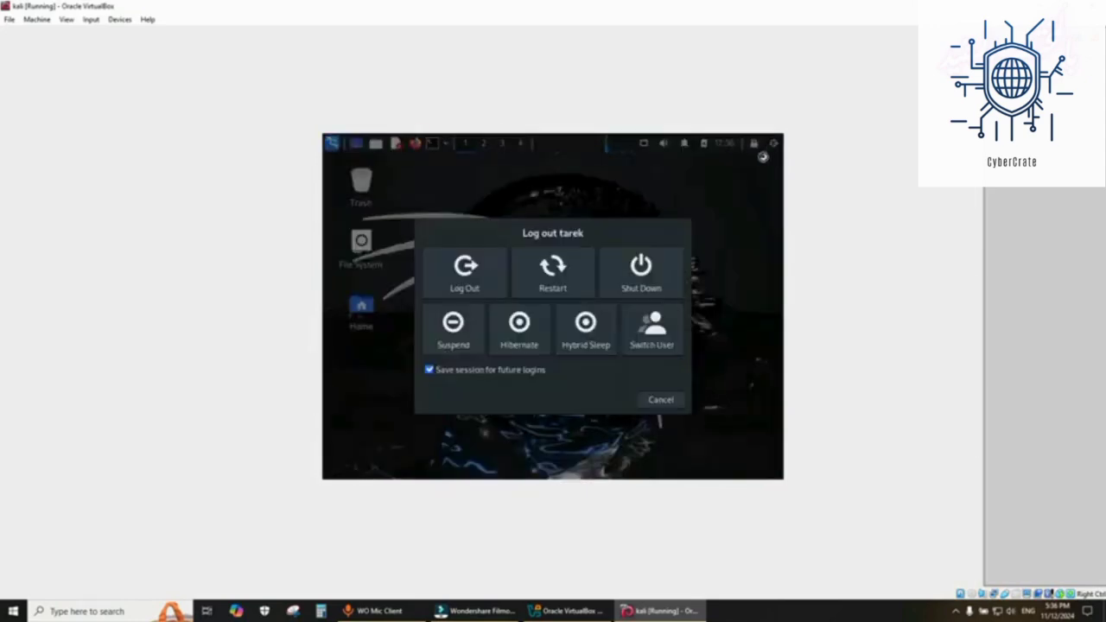
{"action": "left_click", "coordinate": [631, 286]}
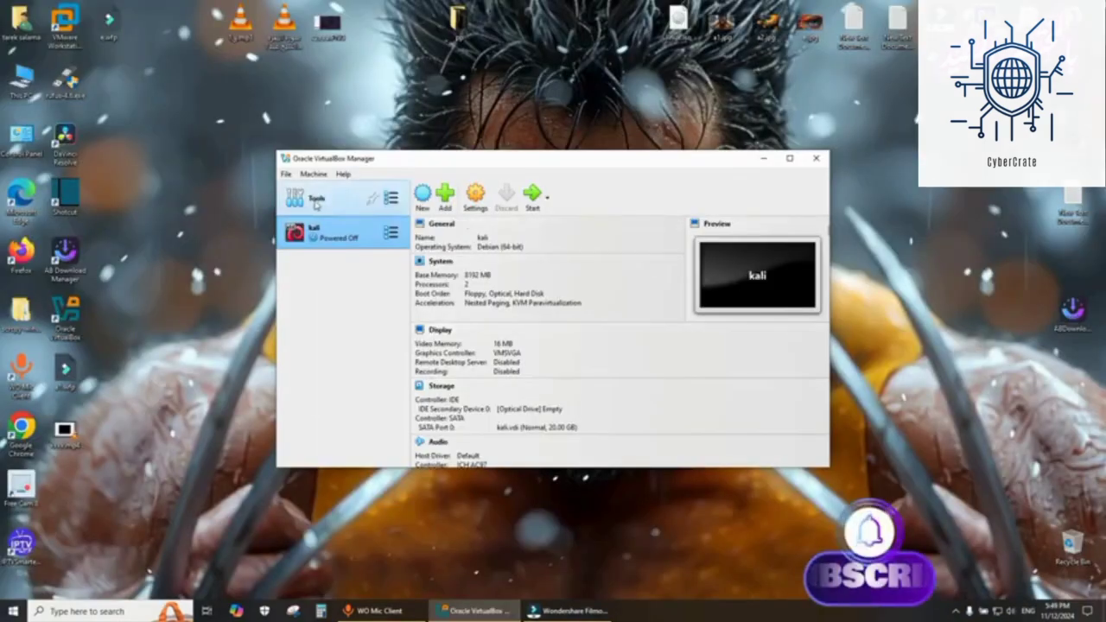
- Open the Extensions tool and start installing an extension package file from the Desktop folder
{"action": "left_click", "coordinate": [309, 200]}
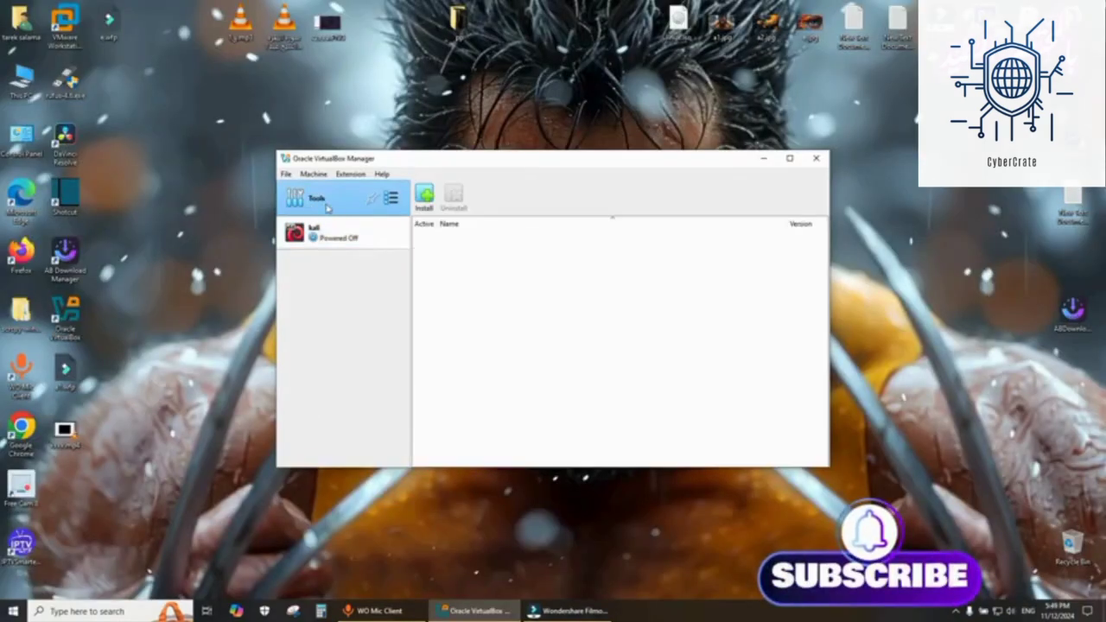
{"action": "left_click", "coordinate": [394, 200]}
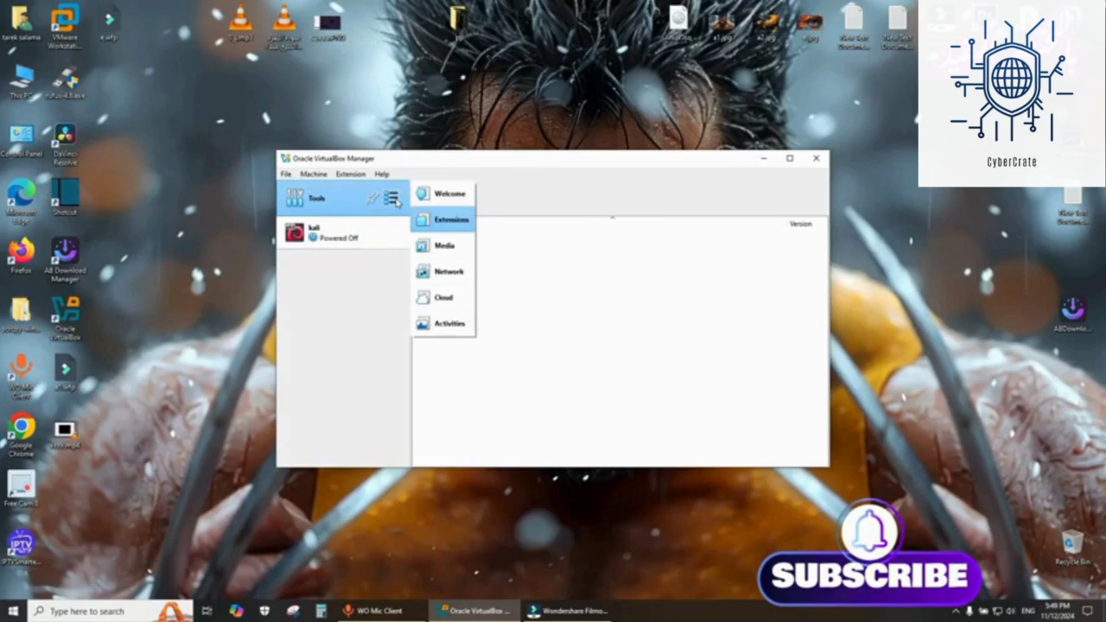
{"action": "left_click", "coordinate": [450, 221]}
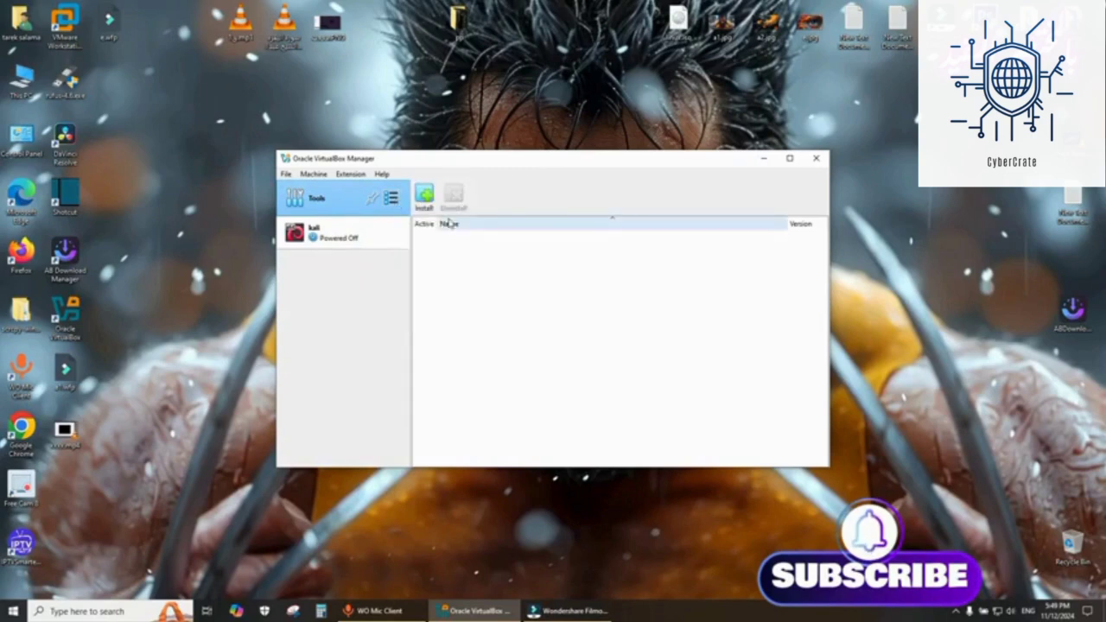
{"action": "left_click", "coordinate": [424, 198]}
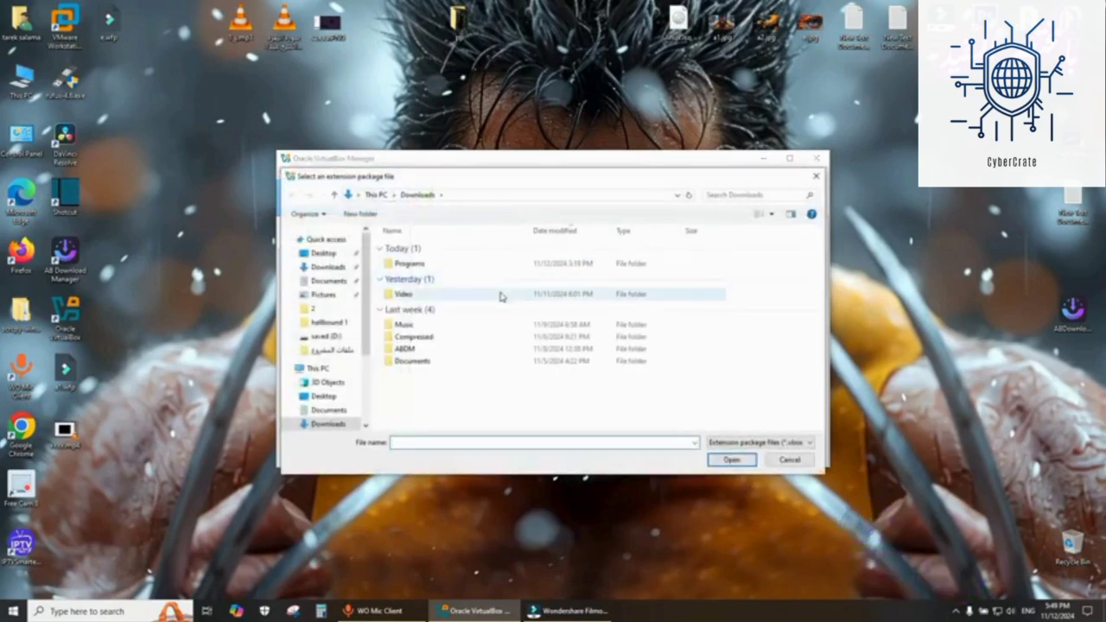
{"action": "left_click", "coordinate": [322, 253]}
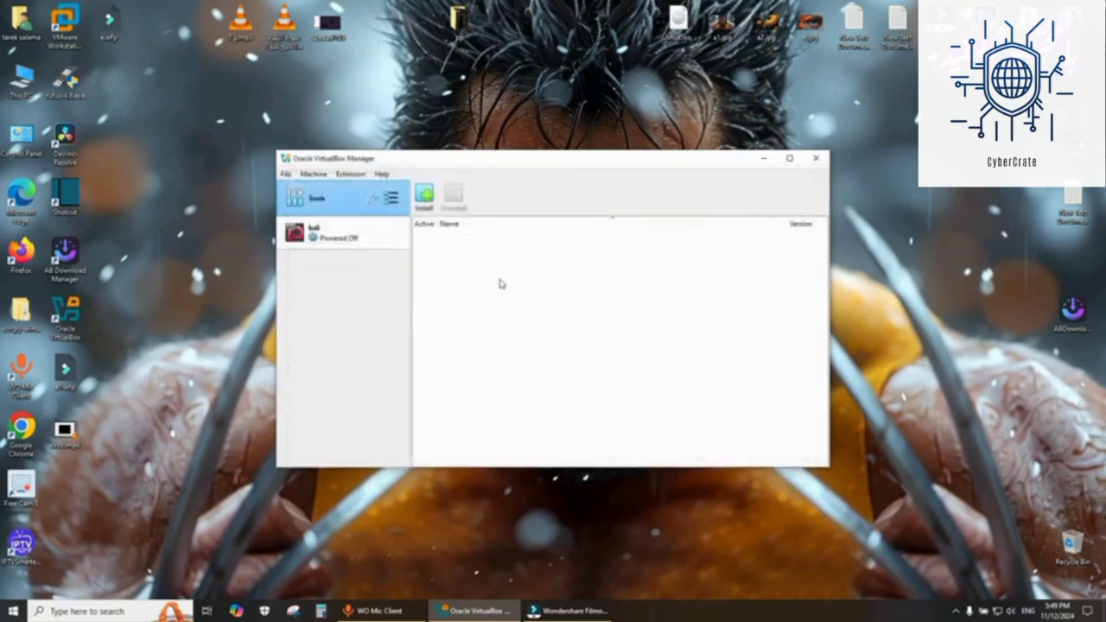
- Scroll through and accept the VirtualBox Extension Pack license to complete its installation
{"action": "left_click", "coordinate": [527, 388]}
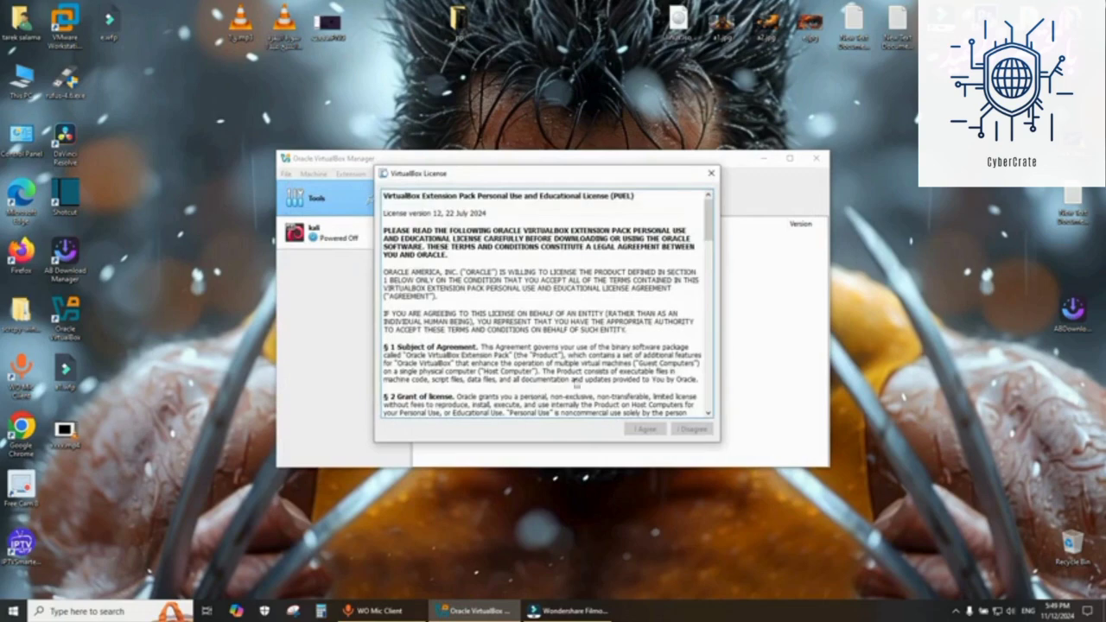
{"action": "scroll", "coordinate": [575, 383], "scroll_direction": "down", "scroll_amount": 20}
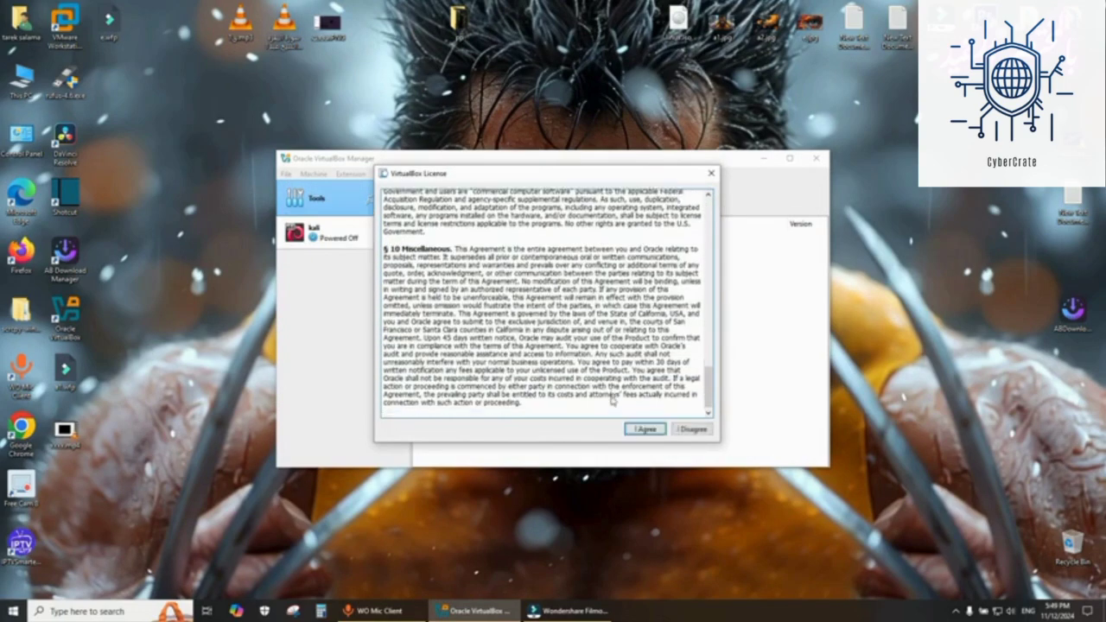
{"action": "left_click", "coordinate": [645, 430]}
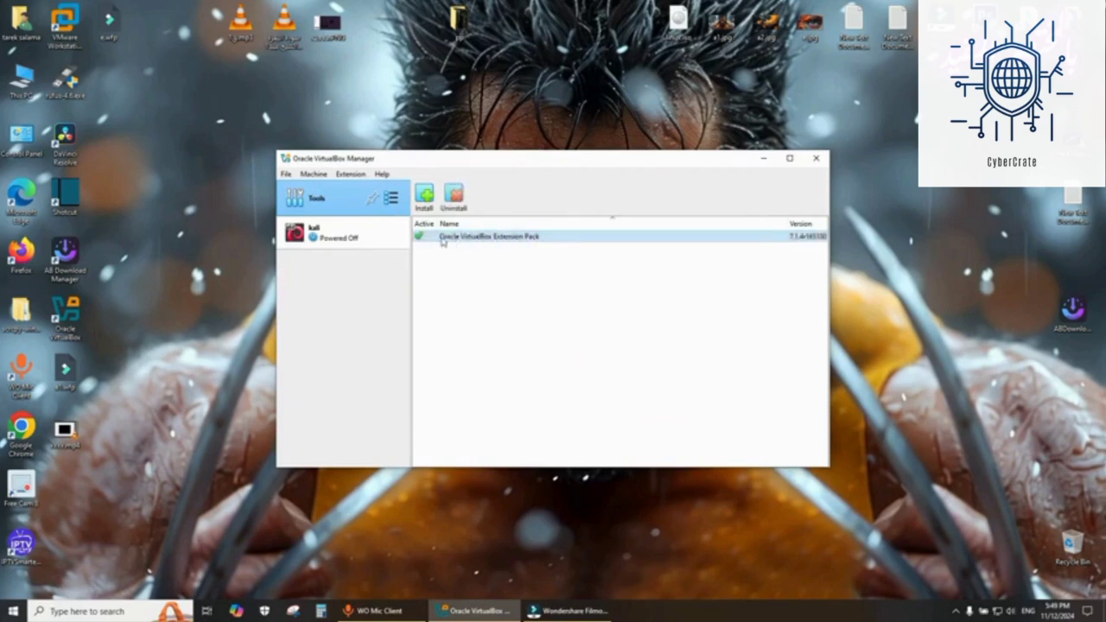
- Start the kali virtual machine and boot the Kali GNU/Linux entry
{"action": "left_click", "coordinate": [338, 246]}
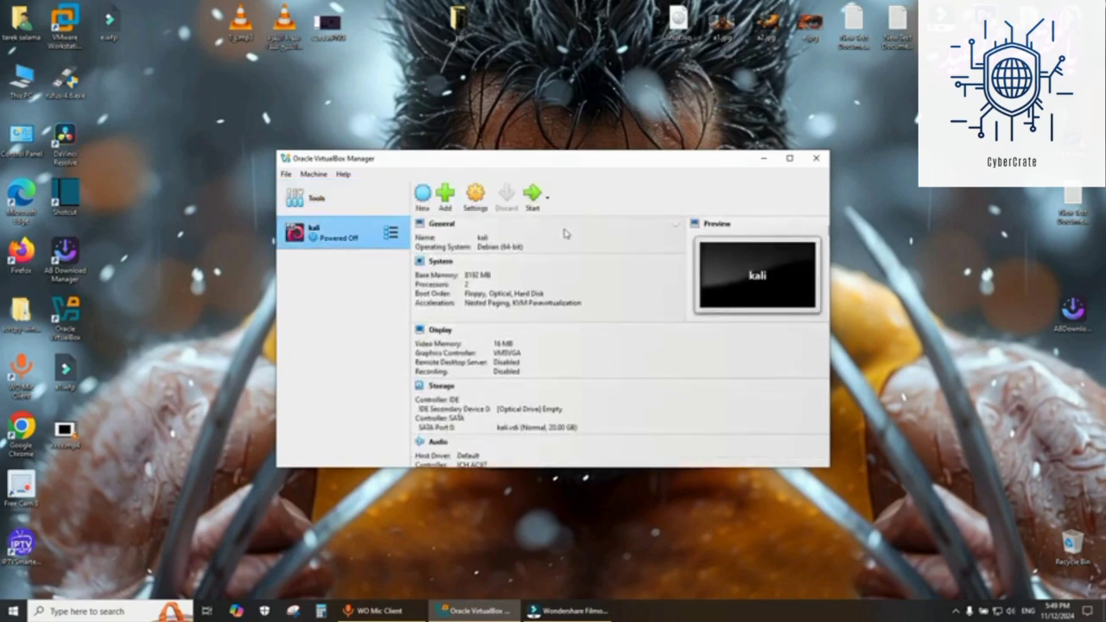
{"action": "left_click", "coordinate": [533, 197]}
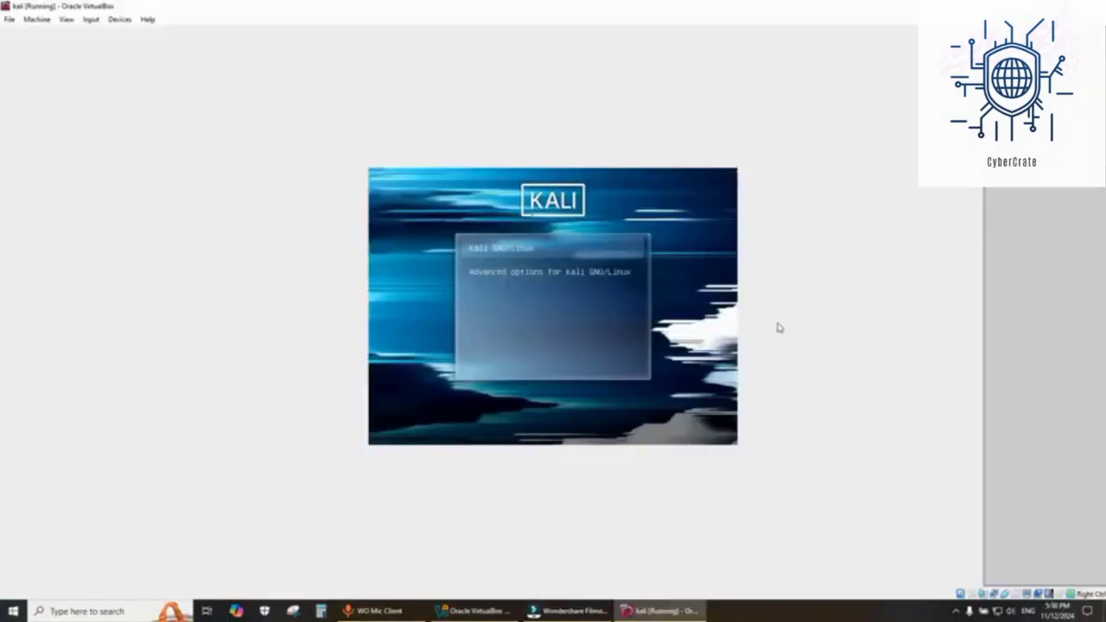
{"action": "key", "text": "Return"}
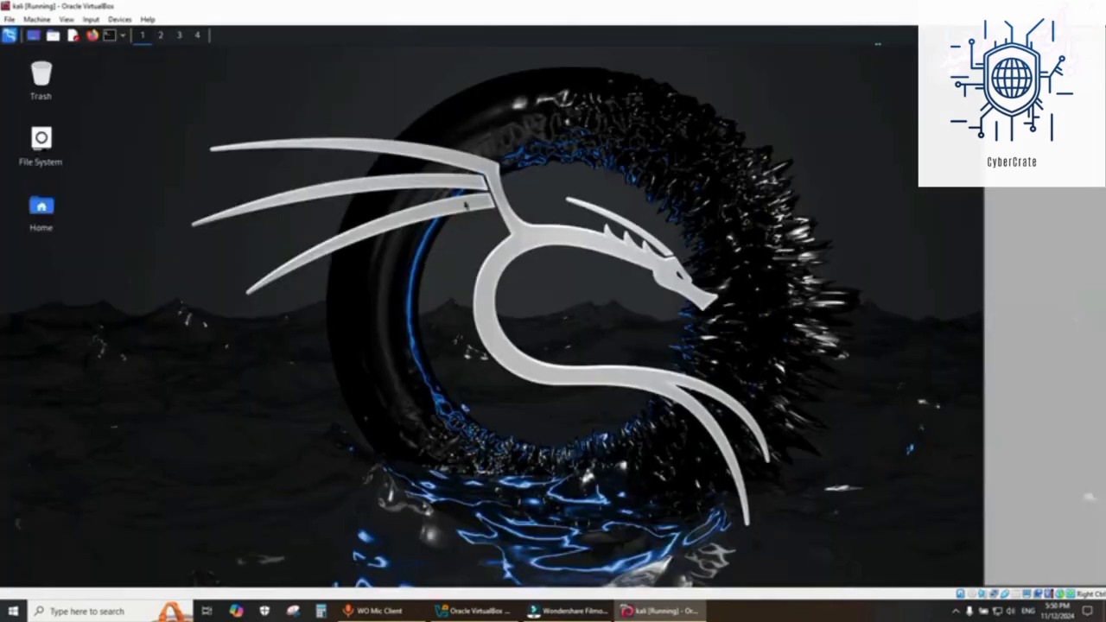
- Resize the virtual screen of the Kali guest to 1920x1080
{"action": "left_click", "coordinate": [68, 20]}
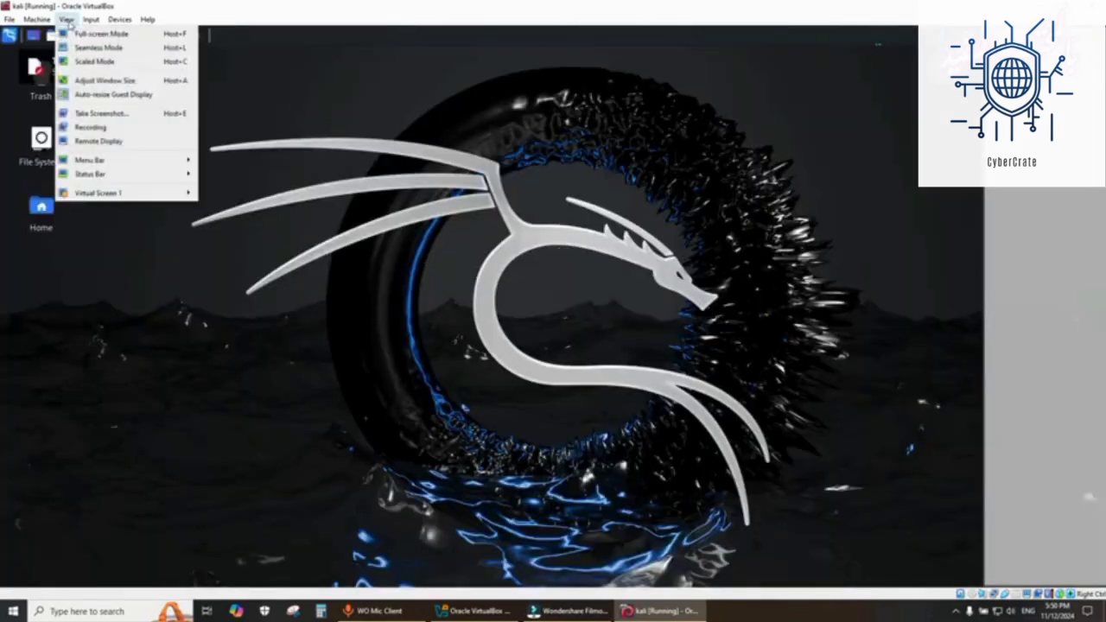
{"action": "mouse_move", "coordinate": [102, 197]}
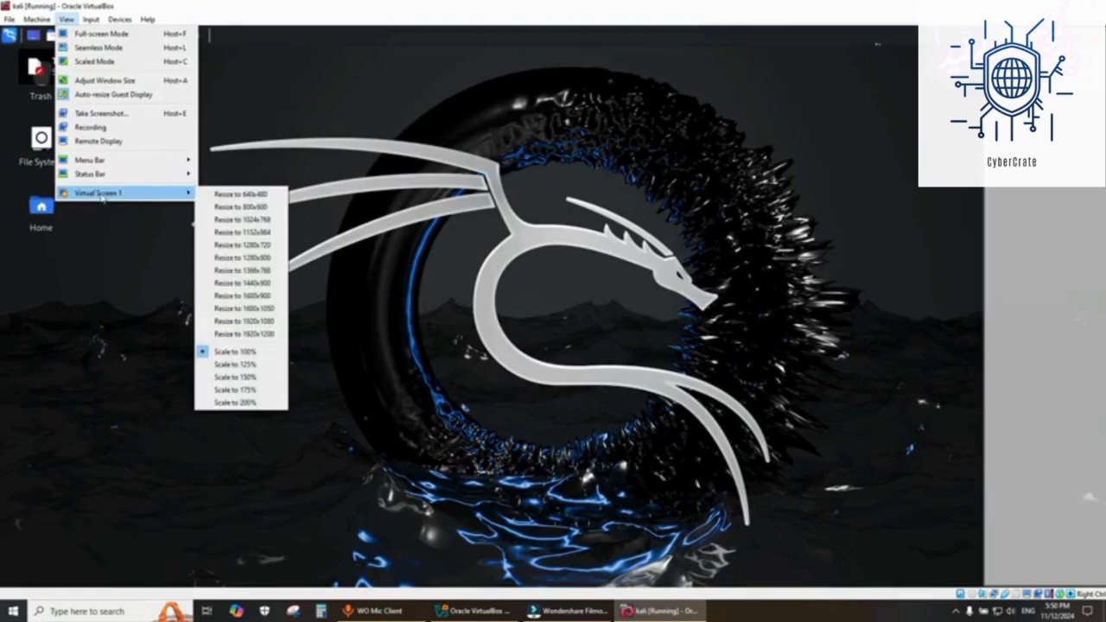
{"action": "left_click", "coordinate": [255, 322]}
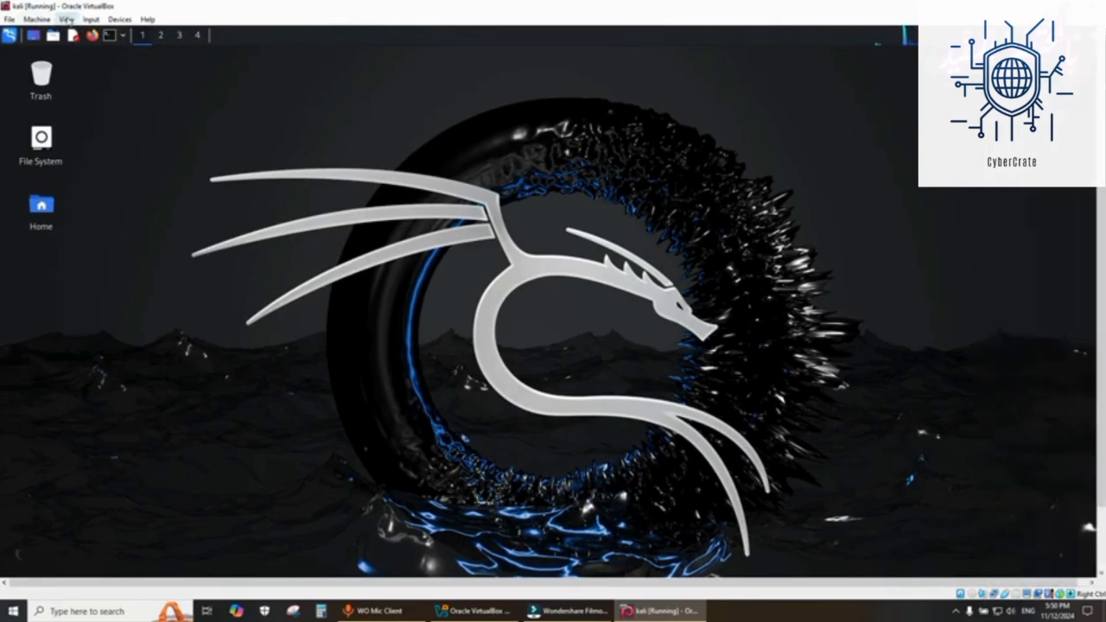
- Switch the Kali virtual machine window to full-screen mode and confirm the switch
{"action": "left_click", "coordinate": [65, 19]}
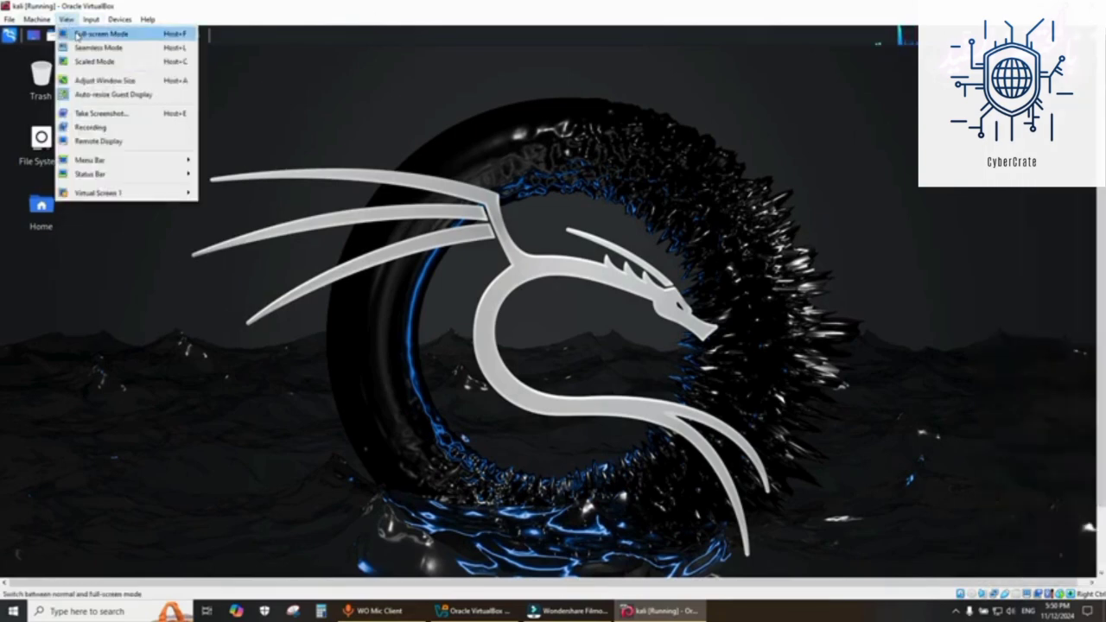
{"action": "left_click", "coordinate": [87, 34]}
{"action": "left_click", "coordinate": [531, 355]}
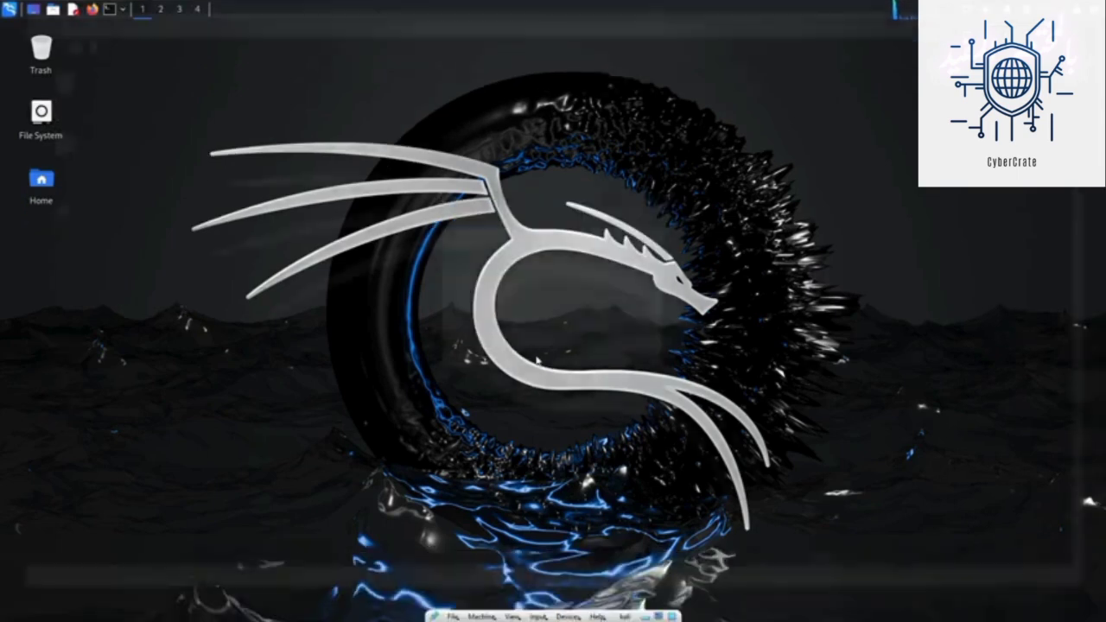